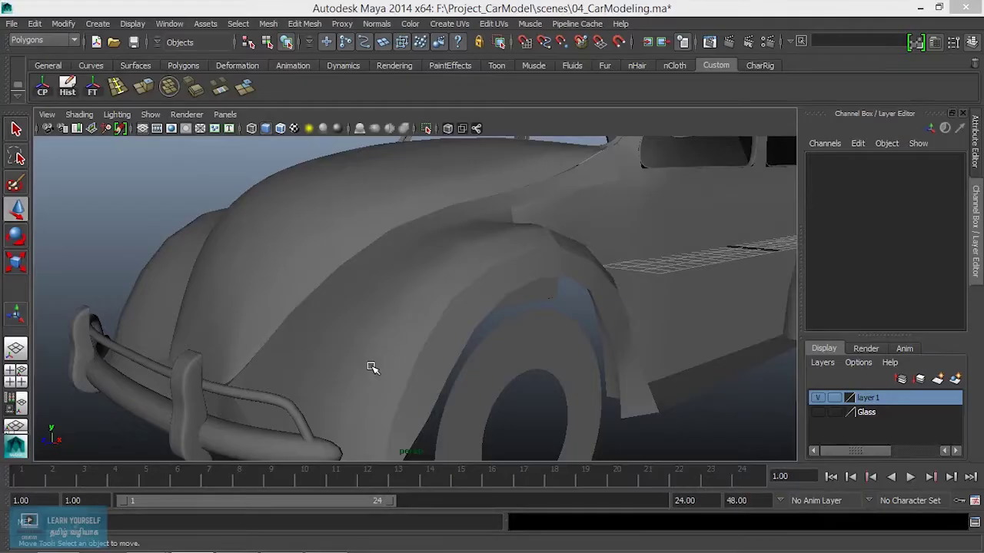
- Inspect the front bumper and the fender pieces, previewing the fender smoothed
mouse_move(363, 304)
left_mouse_down("alt")
mouse_move(564, 330)
mouse_move(395, 358)
mouse_move(336, 345)
left_mouse_up("alt")
left_click(563, 336)
mouse_move(336, 345)
middle_mouse_down("alt")
mouse_move(92, 377)
mouse_move(612, 275)
middle_mouse_up("alt")
mouse_move(612, 275)
left_mouse_down("alt")
mouse_move(443, 272)
mouse_move(241, 292)
mouse_move(437, 321)
left_mouse_up("alt")
mouse_move(438, 321)
right_mouse_down("alt")
mouse_move(265, 345)
mouse_move(241, 318)
right_mouse_up("alt")
mouse_move(242, 319)
left_mouse_down("alt")
mouse_move(208, 320)
mouse_move(624, 257)
mouse_move(541, 277)
mouse_move(571, 287)
mouse_move(463, 297)
mouse_move(478, 316)
left_mouse_up("alt")
left_click(540, 274)
right_click_drag(479, 316, 433, 233, "alt")
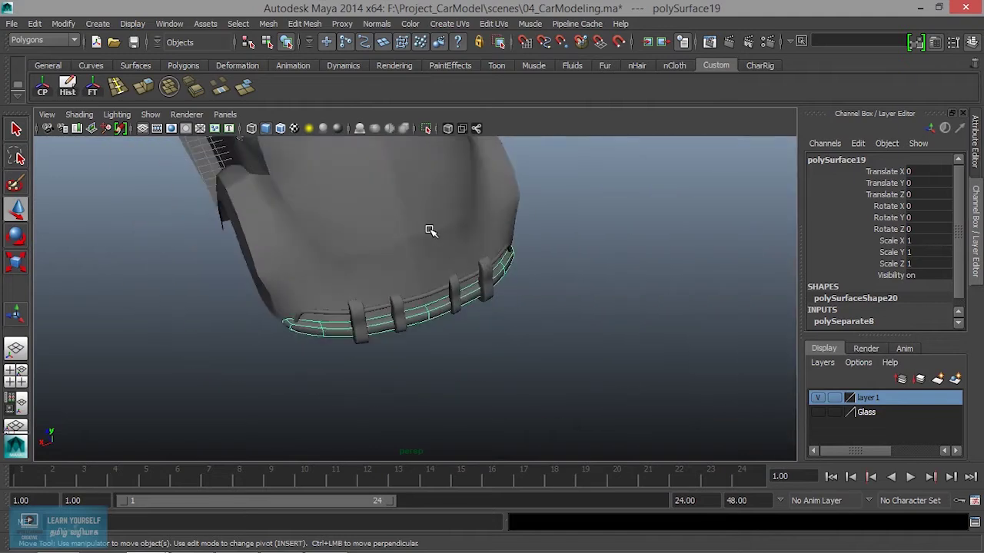
left_click(433, 233)
key("3")
left_click(441, 340)
- Inspect the rear bumper and select the bumper pieces pCube2 and pCube1
left_click_drag(441, 341, 383, 300, "alt")
mouse_move(383, 300)
right_mouse_down("alt")
mouse_move(533, 377)
mouse_move(652, 338)
right_mouse_up("alt")
left_click_drag(653, 338, 448, 340, "alt")
middle_click_drag(448, 340, 332, 322, "alt")
mouse_move(332, 322)
left_mouse_down("alt")
mouse_move(281, 330)
mouse_move(340, 351)
mouse_move(461, 356)
mouse_move(169, 314)
mouse_move(382, 364)
left_mouse_up("alt")
left_click(350, 366)
mouse_move(297, 362)
left_mouse_down("alt")
mouse_move(451, 376)
mouse_move(406, 386)
mouse_move(439, 415)
mouse_move(499, 423)
mouse_move(402, 423)
mouse_move(134, 384)
mouse_move(165, 399)
left_mouse_up("alt")
left_click(403, 390)
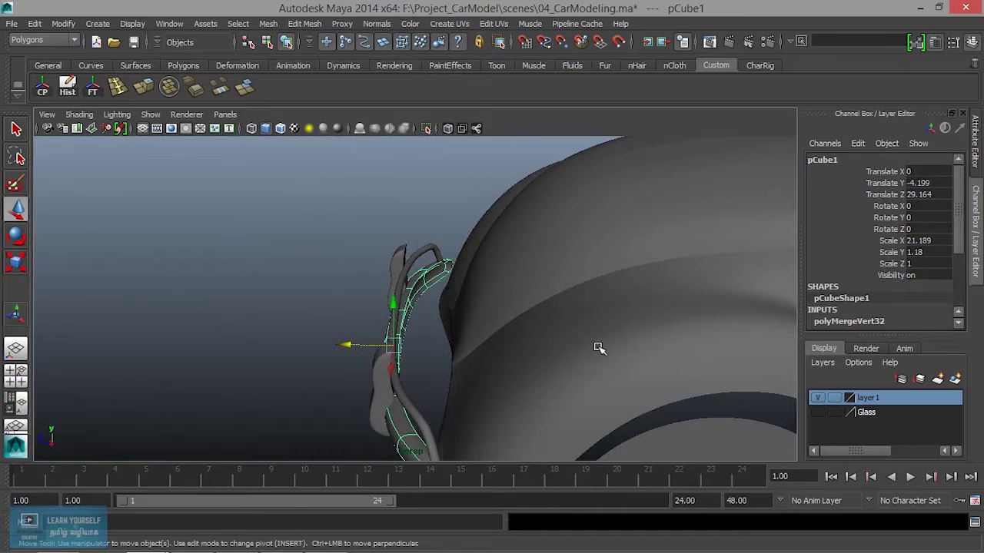
- Create a new polygon cube (pCube4) from the Polygons shelf
left_click_drag(598, 345, 265, 339, "alt")
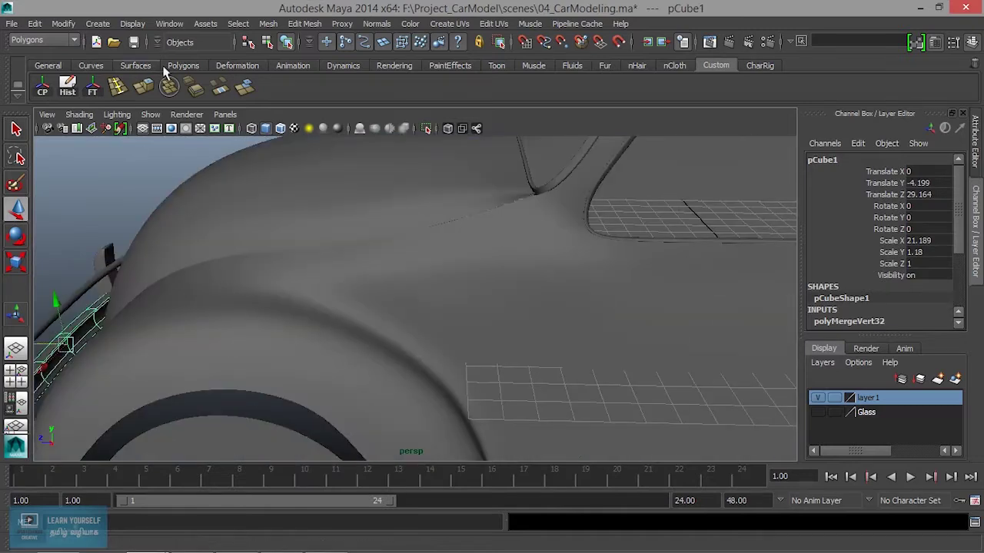
left_click(181, 65)
left_click(71, 88)
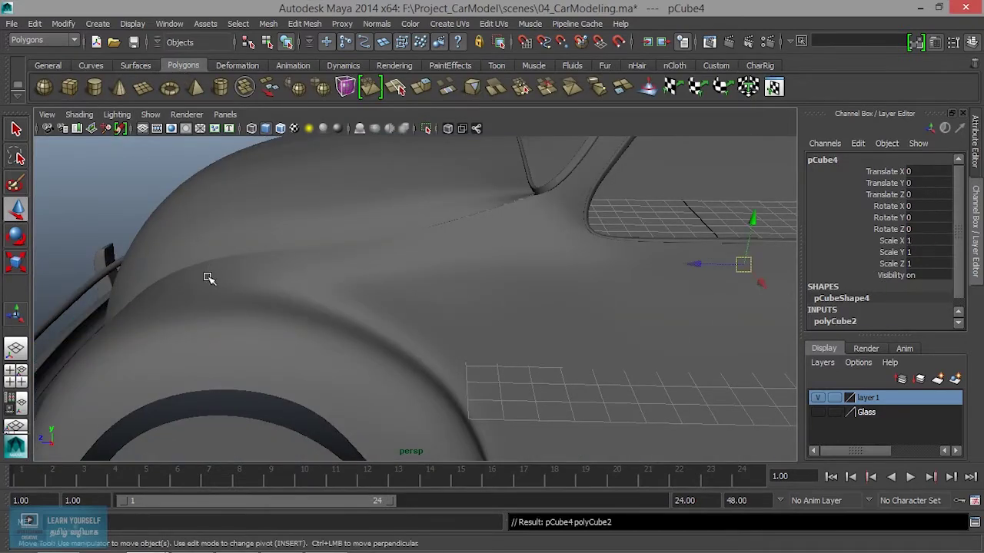
- Move the new cube down and along Z to the bumper bracket position
scroll(204, 272, "down", 5)
scroll(288, 298, "down", 2)
left_click_drag(435, 296, 309, 292)
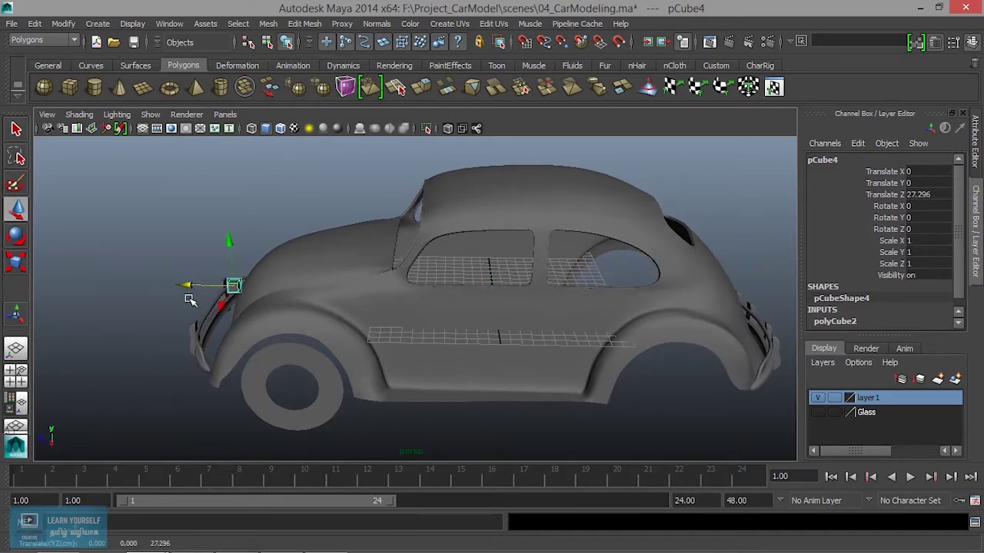
key("f")
scroll(252, 340, "down", 3)
mouse_move(253, 341)
left_mouse_down("alt")
mouse_move(220, 217)
mouse_move(220, 257)
mouse_move(253, 246)
left_mouse_up("alt")
mouse_move(394, 202)
left_mouse_down()
mouse_move(386, 270)
mouse_move(358, 341)
mouse_move(494, 369)
mouse_move(419, 356)
mouse_move(536, 309)
left_mouse_up()
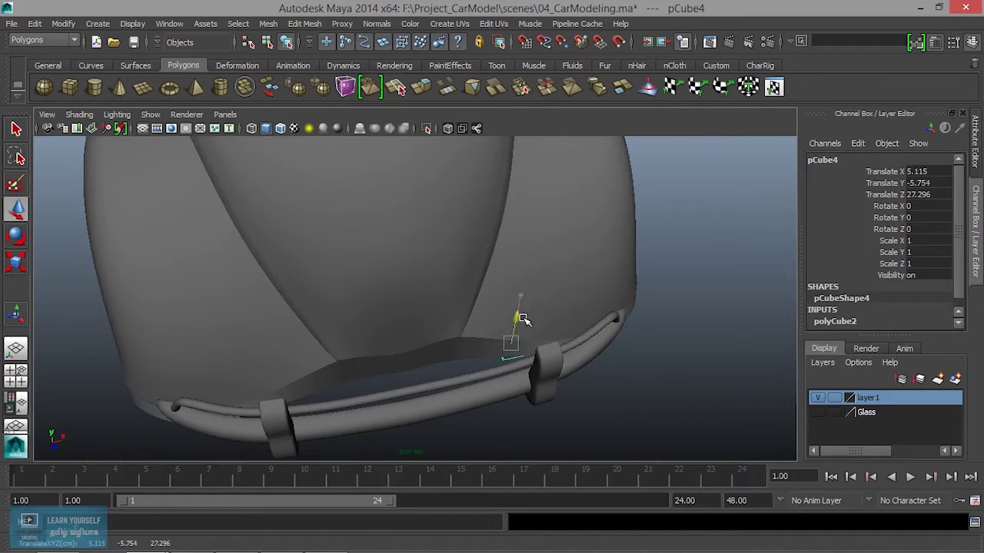
key("space")
key("space")
left_click_drag(598, 398, 600, 401)
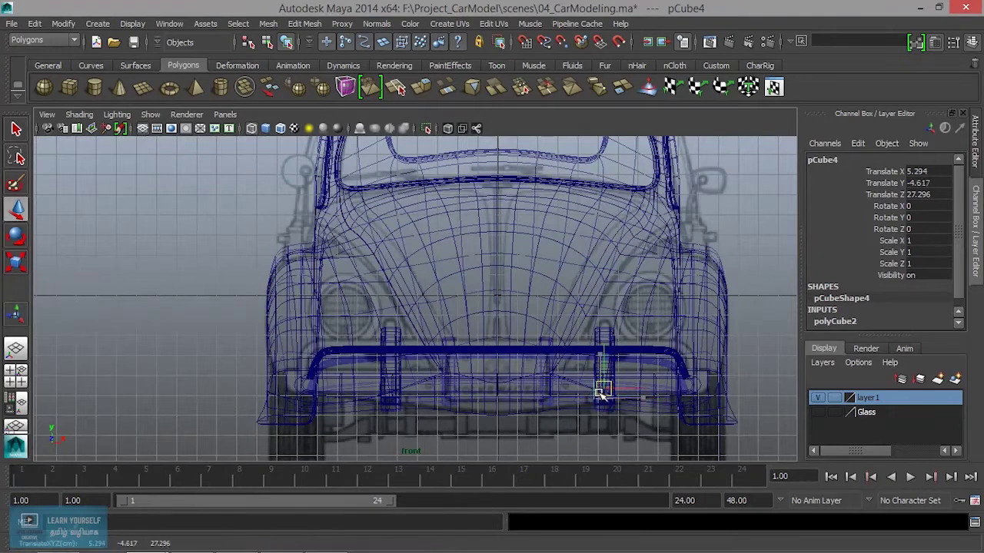
key("space")
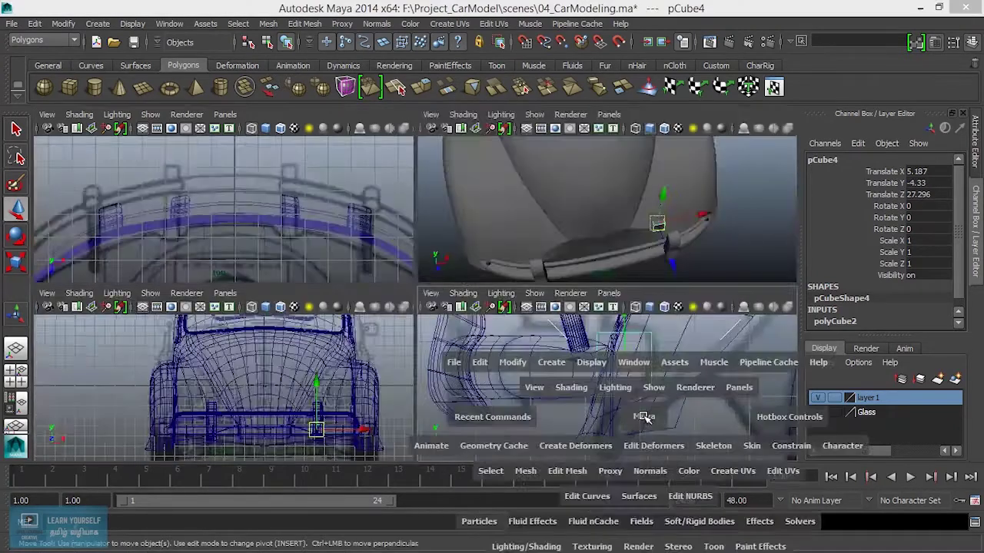
key("space")
left_click_drag(424, 285, 385, 283)
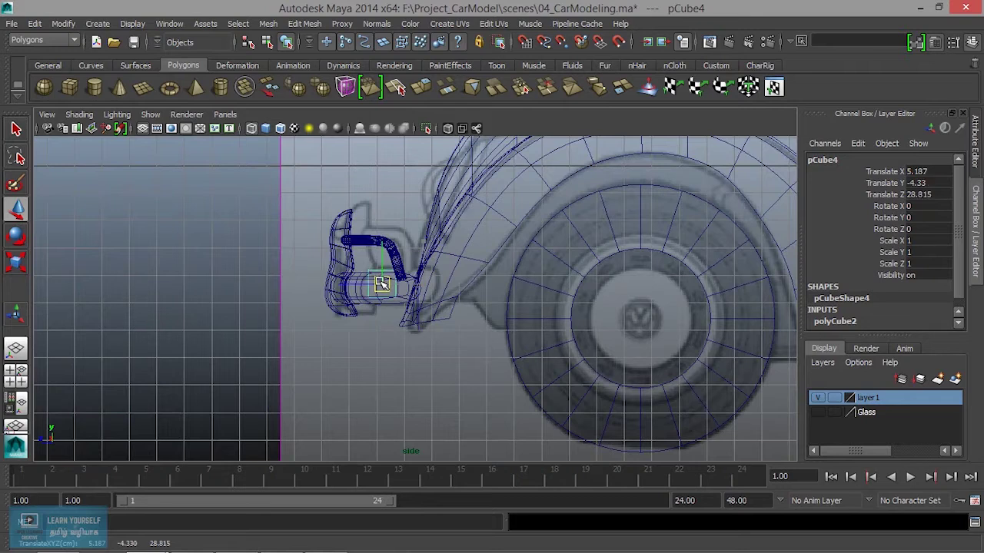
- Stretch the cube along Z to a scale of 4.756
key("r")
left_click_drag(318, 283, 125, 270)
key("w")
left_click_drag(333, 285, 336, 285)
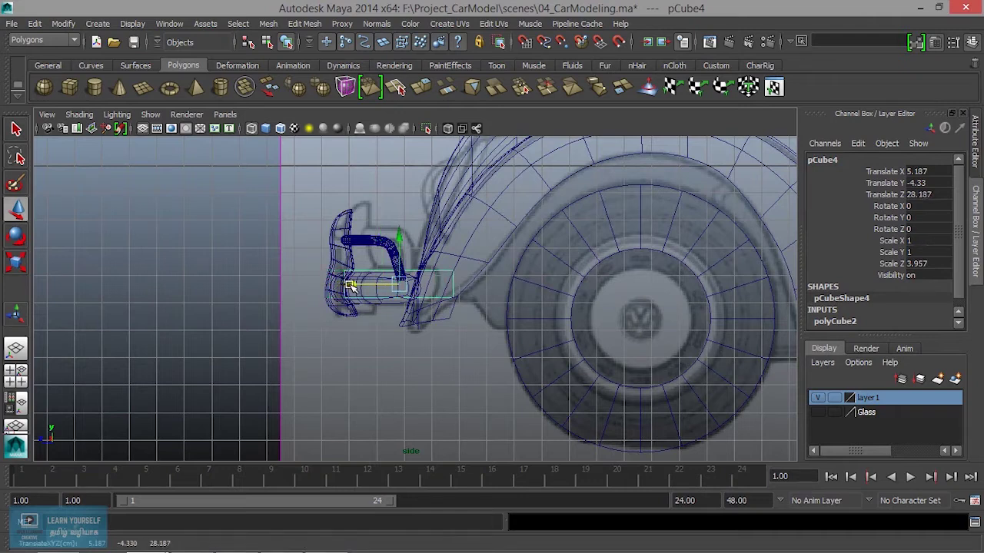
key("r")
left_click_drag(332, 283, 321, 285)
key("space")
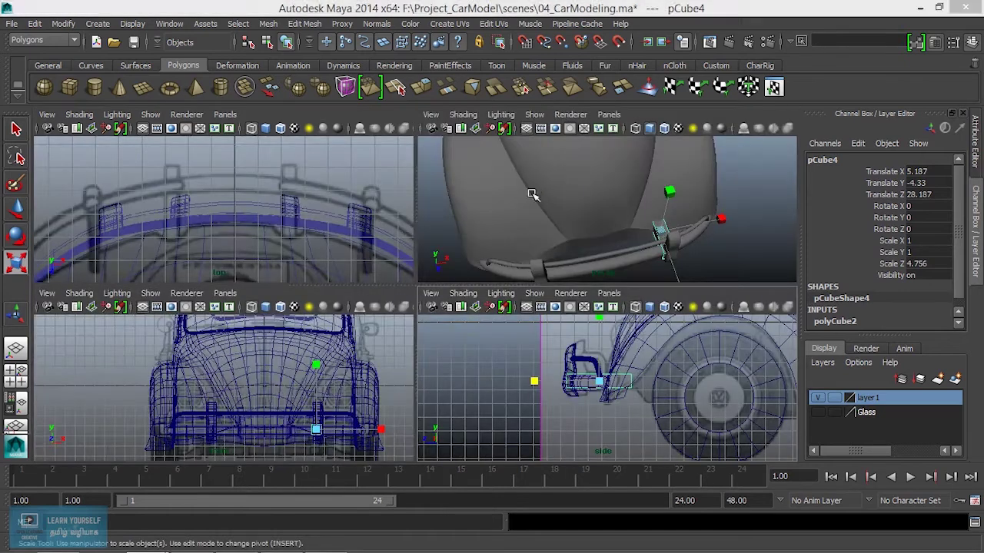
key("space")
mouse_move(487, 345)
left_mouse_down("alt")
mouse_move(597, 331)
mouse_move(760, 389)
mouse_move(588, 428)
mouse_move(516, 343)
left_mouse_up("alt")
- Scale the bracket cube to 0.631 in Y and 3.607 in Z
left_click_drag(382, 282, 380, 302)
middle_click_drag(537, 385, 487, 351, "alt")
key("w")
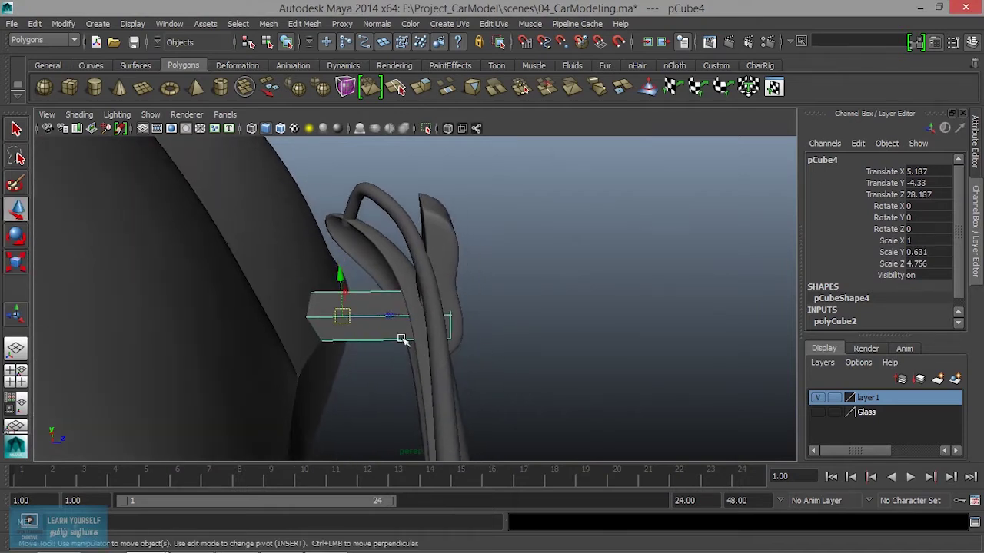
key("r")
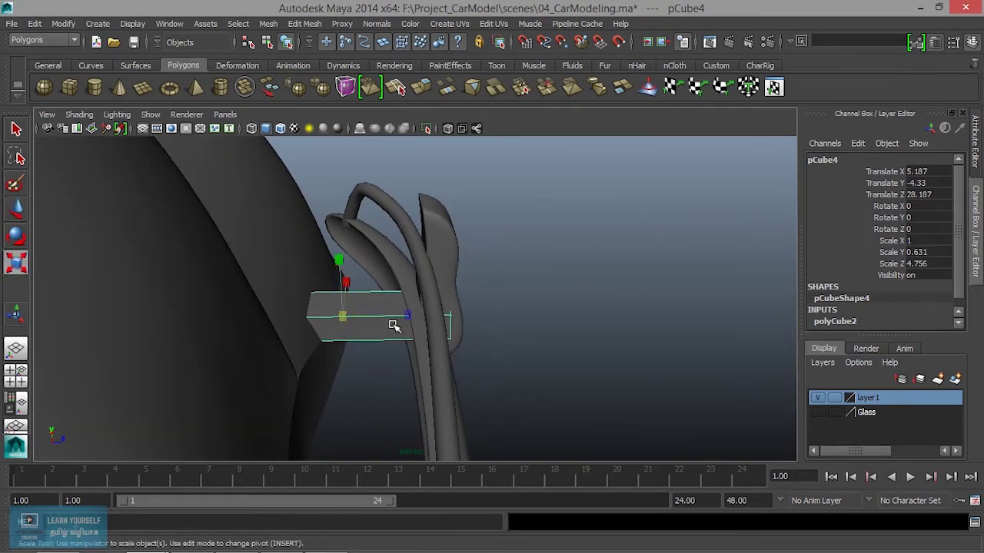
left_click_drag(407, 318, 401, 318)
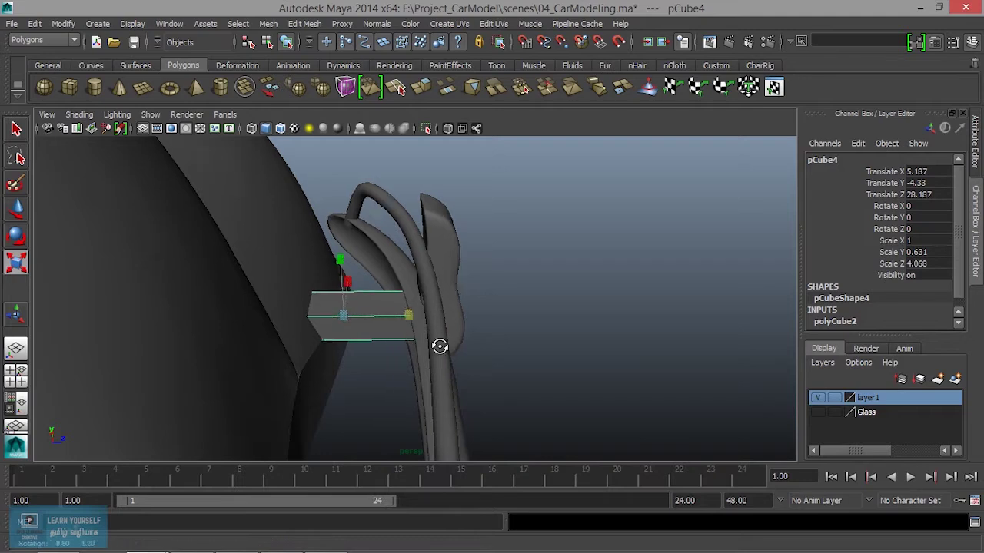
- Inspect the shortened bracket up close and switch to face selection mode
left_click_drag(447, 345, 428, 346, "alt")
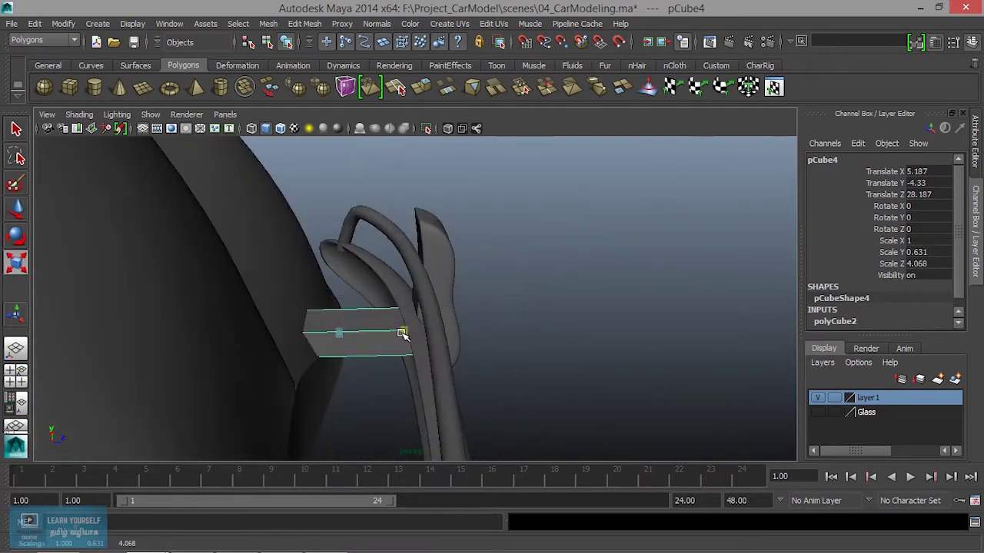
left_click_drag(396, 334, 543, 437, "alt")
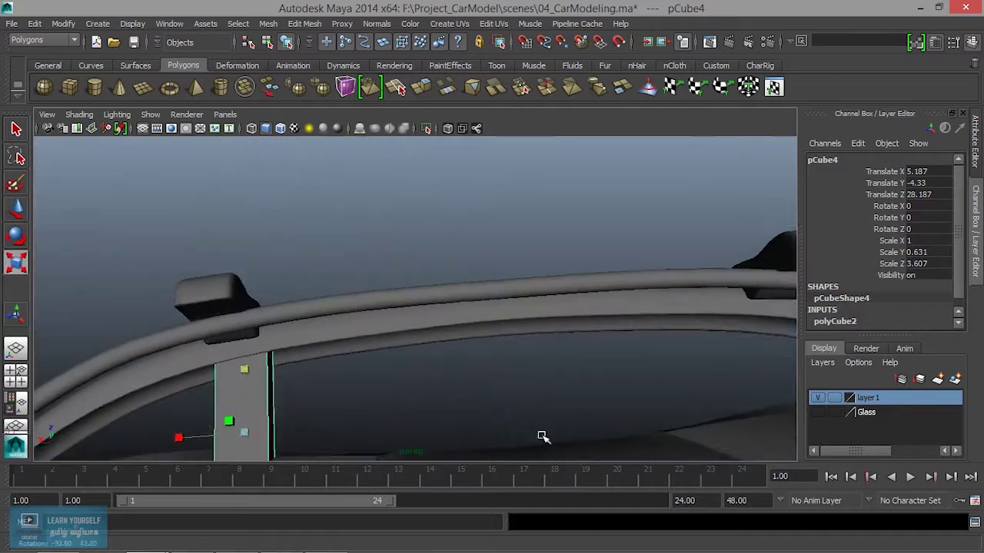
right_click_drag(478, 285, 452, 354, "alt")
left_click_drag(451, 353, 406, 389, "alt")
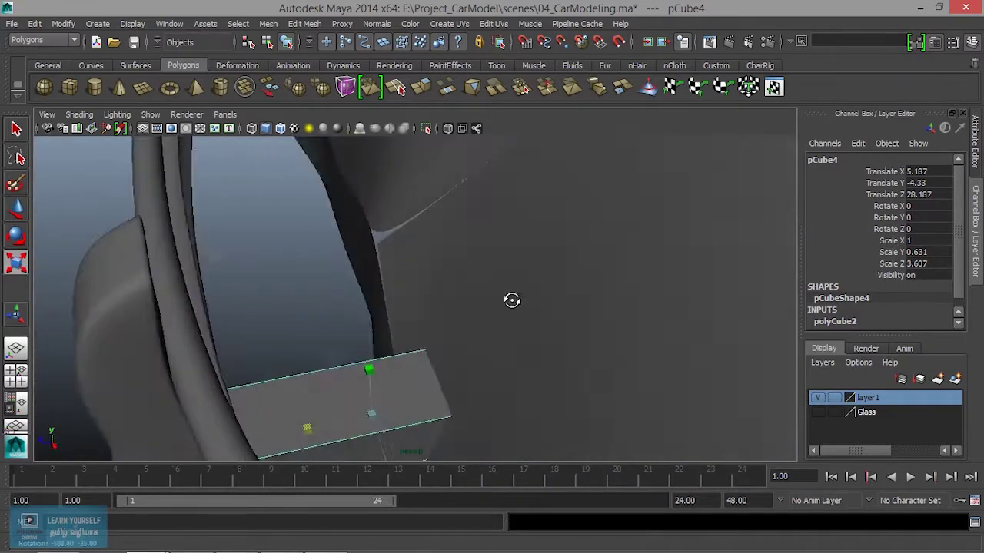
middle_click_drag(406, 389, 425, 260, "alt")
left_click_drag(425, 259, 364, 254, "alt")
right_click_drag(364, 255, 468, 338, "alt")
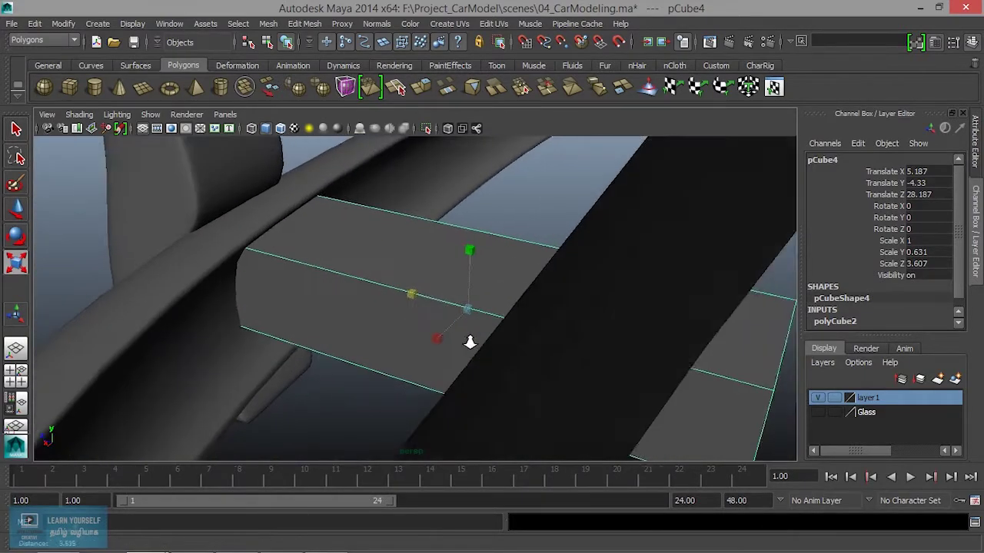
middle_click_drag(468, 338, 319, 310, "alt")
left_click_drag(591, 331, 602, 292, "alt")
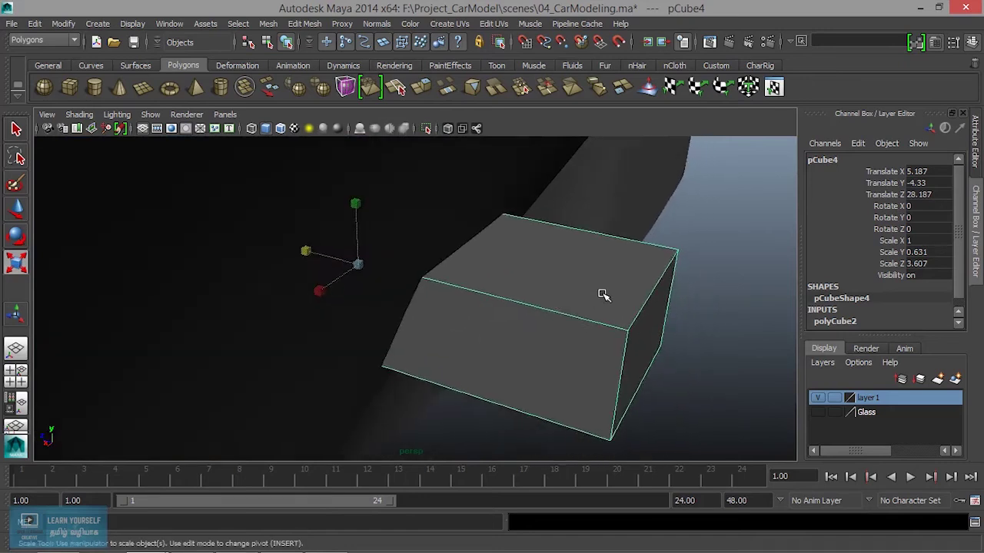
right_click(607, 284)
left_click(612, 244)
mouse_move(619, 334)
left_mouse_down("alt")
mouse_move(606, 369)
mouse_move(643, 345)
mouse_move(628, 328)
left_mouse_up("alt")
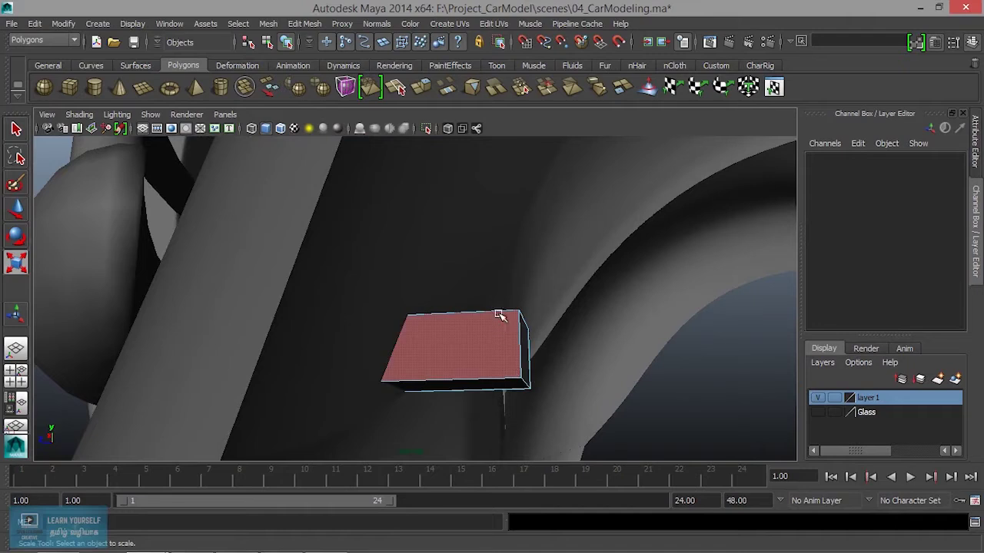
- Select the vertices at the bracket's right end and move them along Z
left_click_drag(505, 343, 490, 346, "alt")
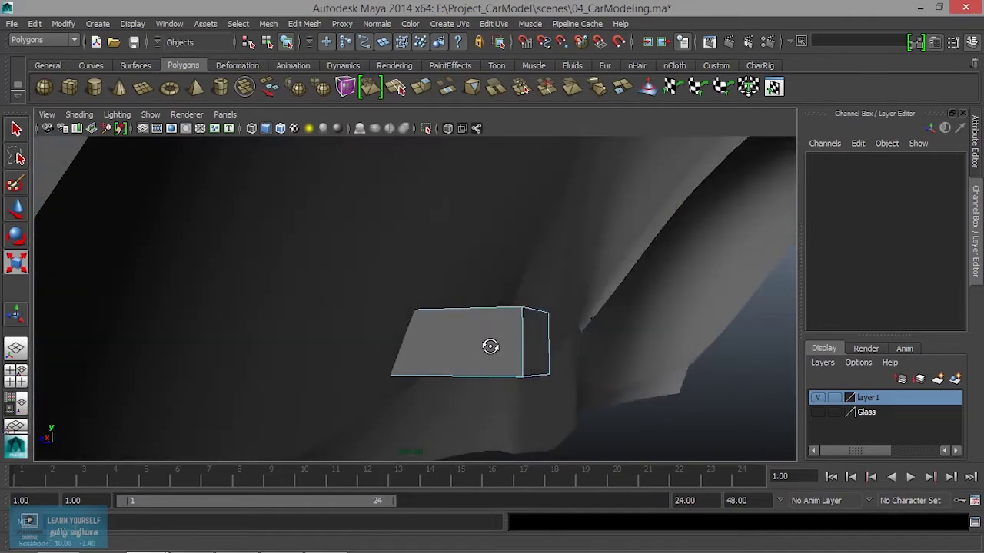
left_click_drag(509, 289, 556, 398)
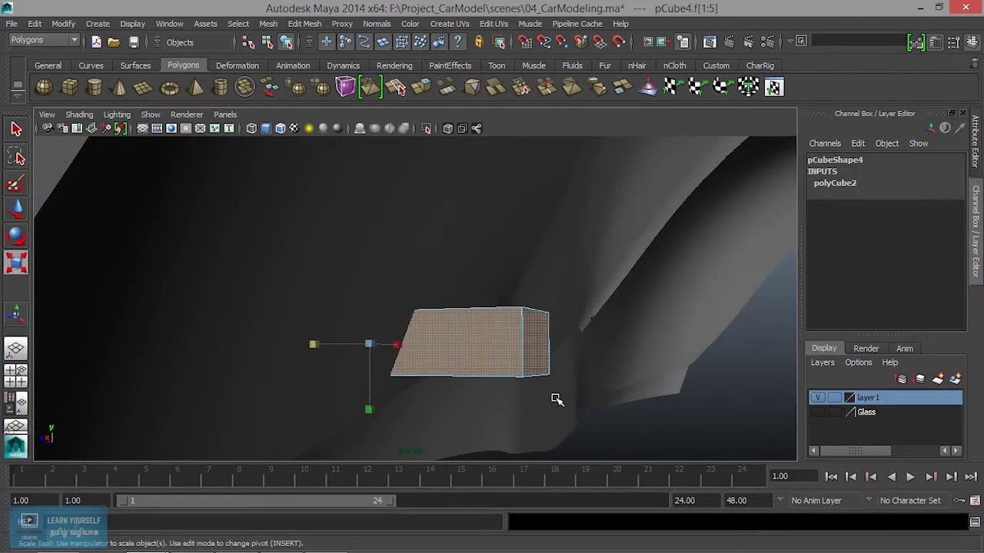
left_click_drag(478, 413, 477, 421)
left_click(478, 418)
right_click(451, 264)
left_click_drag(451, 265, 495, 309, "alt")
mouse_move(542, 348)
left_mouse_down("alt")
mouse_move(481, 272)
mouse_move(586, 440)
mouse_move(566, 439)
left_mouse_up("alt")
key("w")
mouse_move(466, 306)
left_mouse_down()
mouse_move(453, 297)
mouse_move(437, 374)
mouse_move(397, 325)
mouse_move(442, 360)
left_mouse_up()
left_click(401, 342)
- Return to object mode and check the bracket with smooth preview on and off
right_click_drag(401, 208, 472, 192)
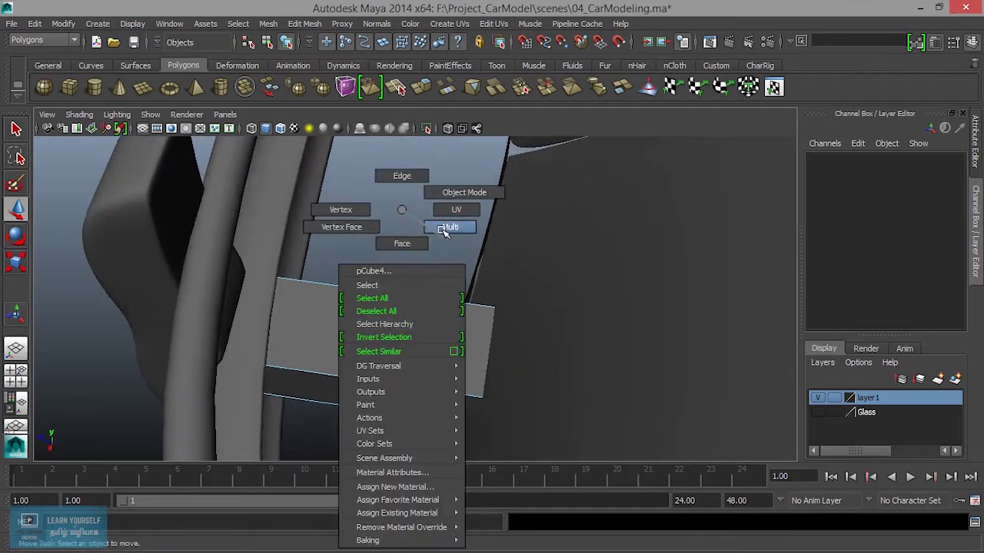
key("3")
left_click(397, 292)
left_click(373, 347)
key("1")
mouse_move(428, 369)
left_mouse_down("alt")
mouse_move(288, 347)
mouse_move(244, 312)
mouse_move(384, 377)
mouse_move(400, 366)
mouse_move(376, 378)
mouse_move(466, 341)
mouse_move(362, 325)
mouse_move(375, 299)
left_mouse_up("alt")
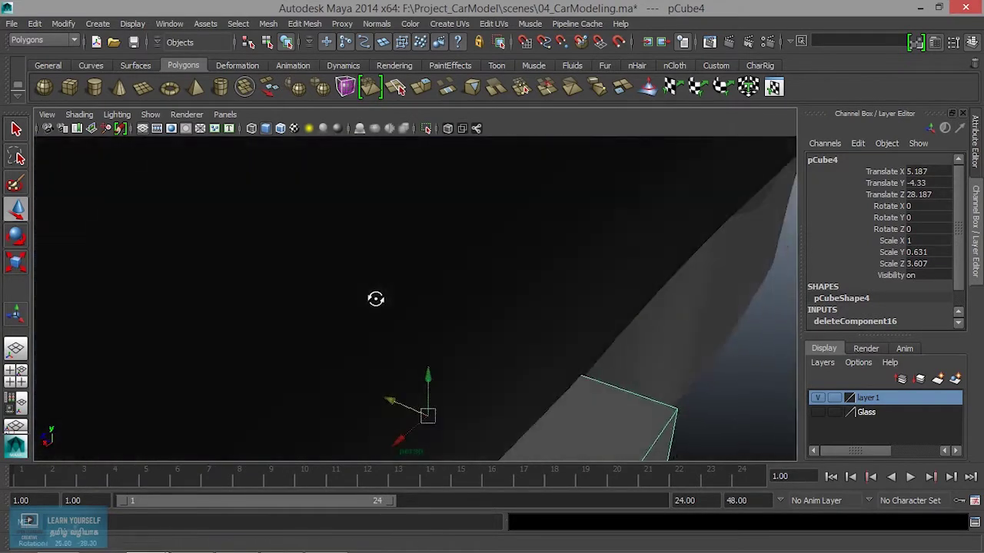
middle_click_drag(397, 340, 285, 220, "alt")
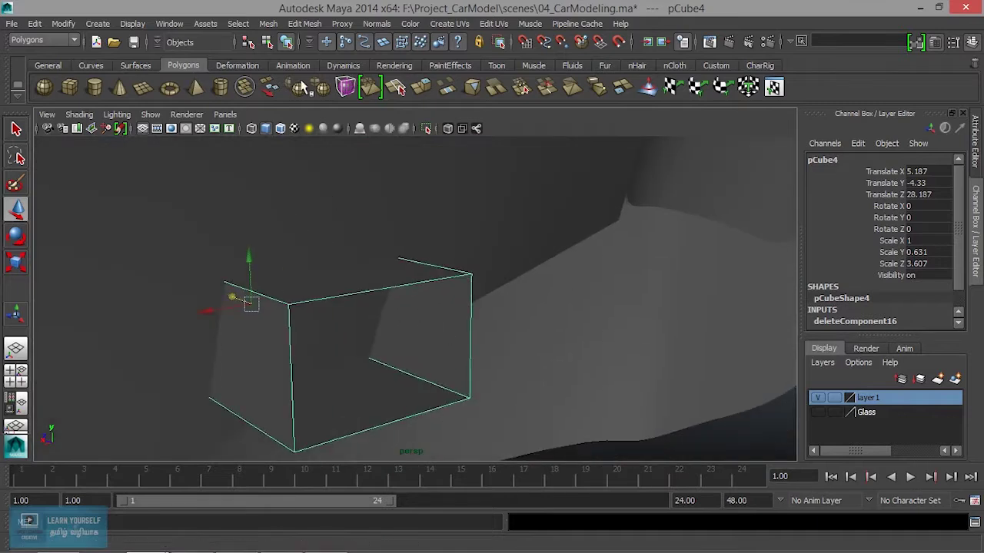
left_click(711, 68)
- Insert edge loops across the bracket block, checking the smoothed preview
left_click(117, 88)
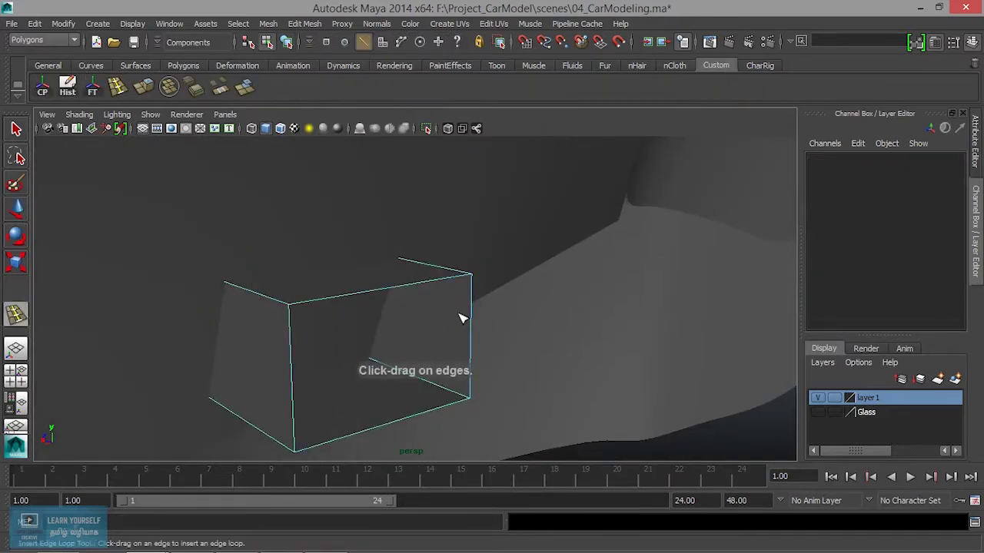
mouse_move(434, 287)
left_mouse_down()
mouse_move(454, 282)
mouse_move(442, 286)
left_mouse_up()
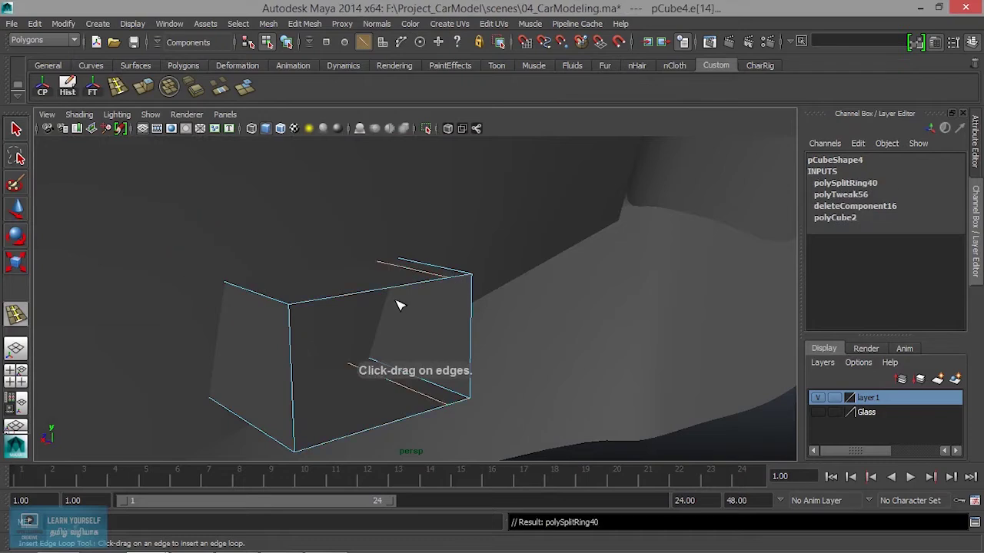
left_click_drag(305, 306, 310, 305)
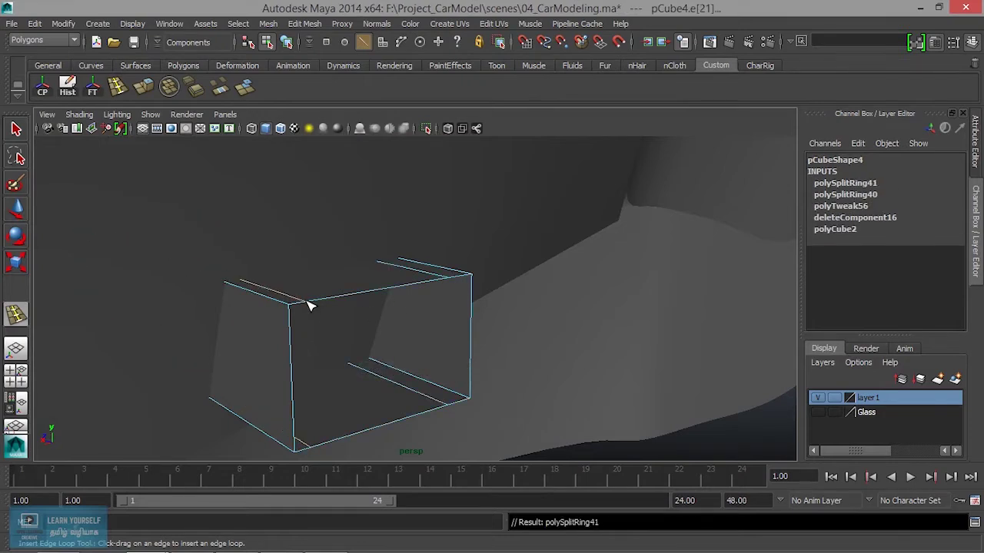
key("3")
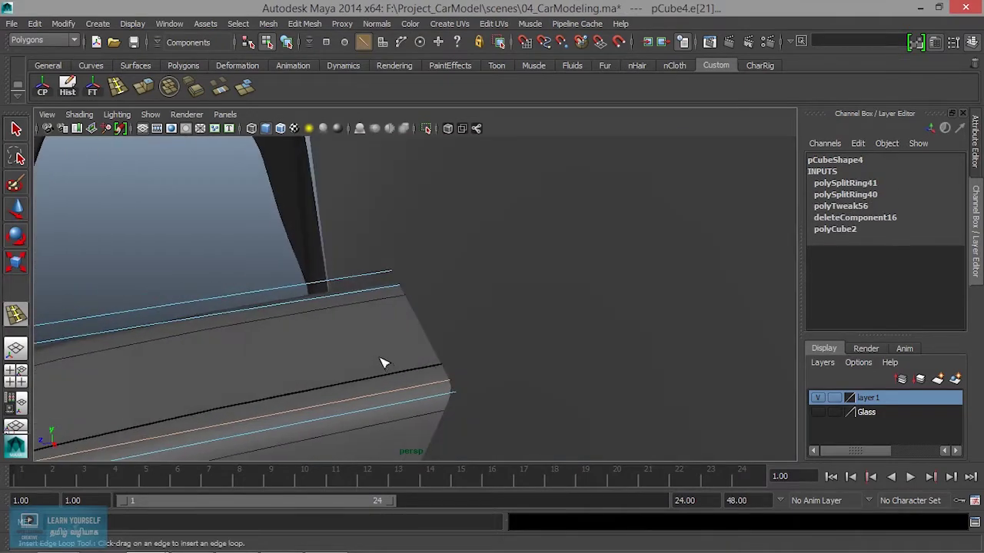
left_click_drag(338, 285, 378, 281, "alt")
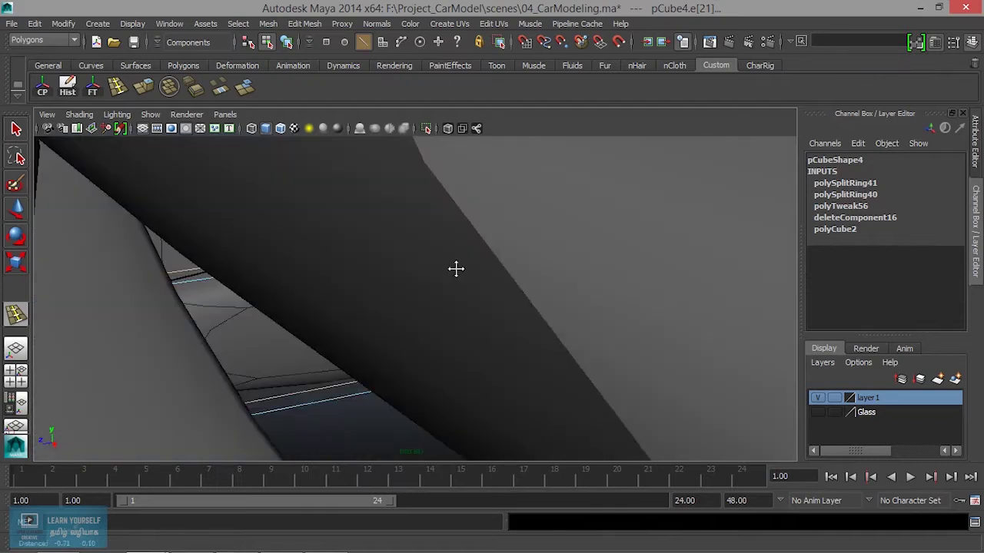
middle_click_drag(378, 281, 361, 301, "alt")
left_click_drag(161, 267, 117, 270)
mouse_move(123, 277)
left_mouse_down("alt")
mouse_move(213, 308)
mouse_move(356, 322)
left_mouse_up("alt")
- Return to object selection and view the bracket from below the bumper
key("q")
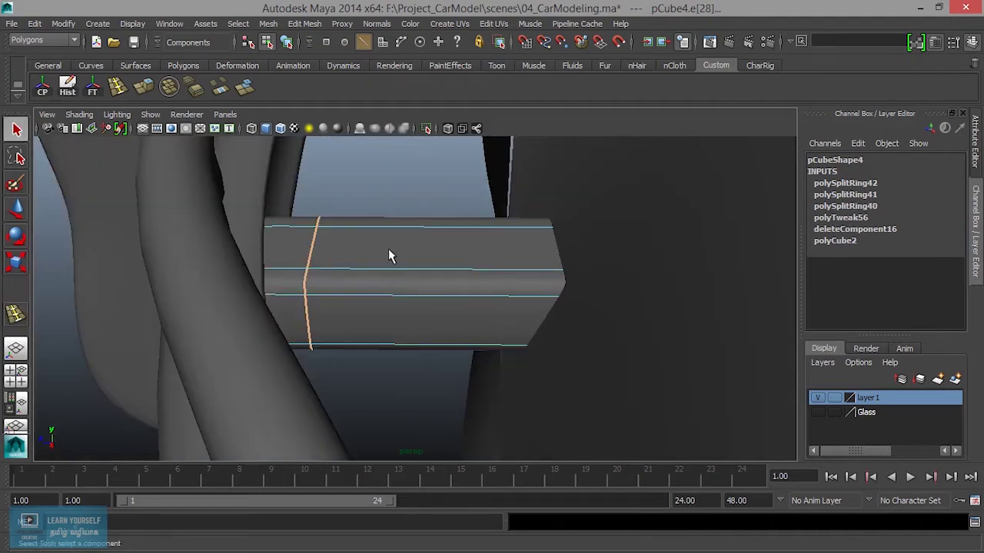
right_click_drag(388, 248, 439, 193)
left_click(391, 254)
left_click(391, 254, "shift")
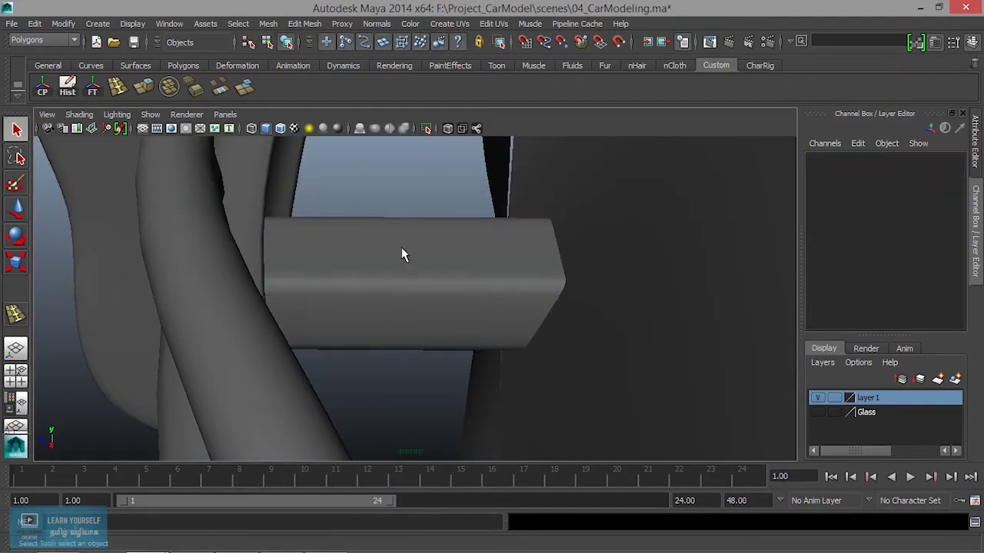
left_click_drag(391, 254, 494, 341, "alt")
mouse_move(428, 305)
left_mouse_down("alt")
mouse_move(477, 334)
mouse_move(439, 351)
mouse_move(433, 373)
mouse_move(496, 373)
mouse_move(423, 371)
mouse_move(377, 353)
mouse_move(435, 380)
mouse_move(473, 362)
left_mouse_up("alt")
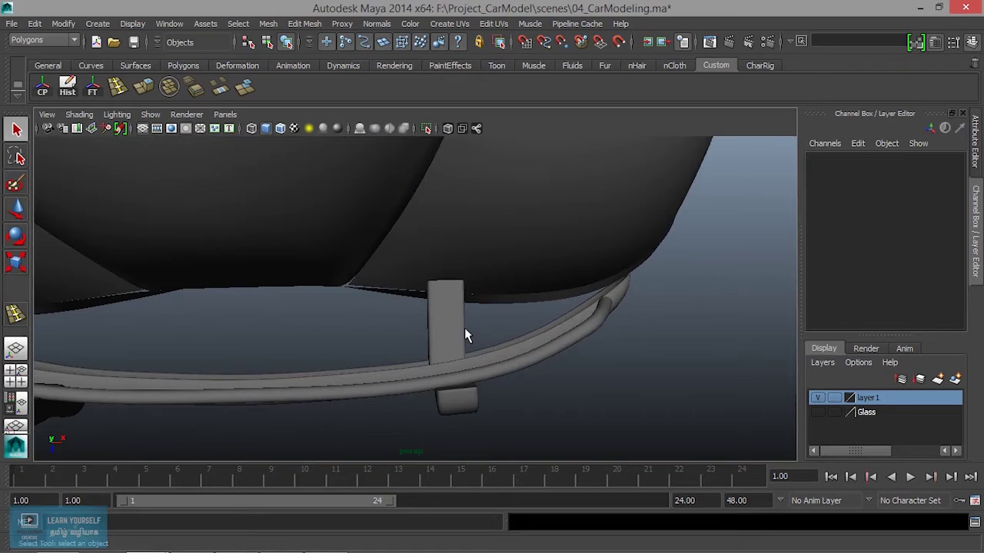
- Shift the bracket block slightly along X
left_click(461, 330)
key("w")
mouse_move(490, 309)
left_mouse_down()
mouse_move(501, 307)
mouse_move(461, 308)
mouse_move(410, 263)
mouse_move(259, 300)
mouse_move(254, 369)
mouse_move(270, 318)
left_mouse_up()
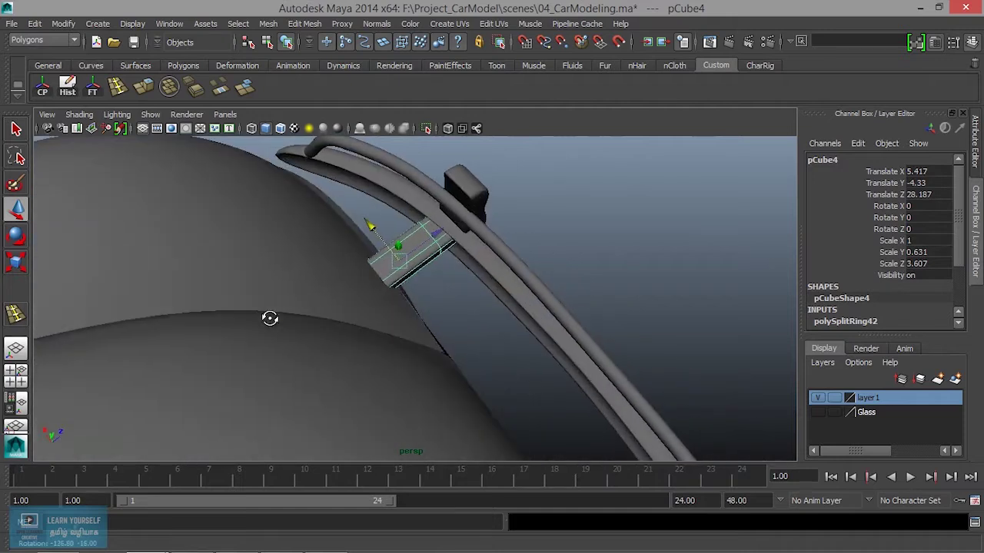
- Duplicate the bracket and move the copy to X -5.207 on the bumper's other side
key("ctrl+d")
key("space")
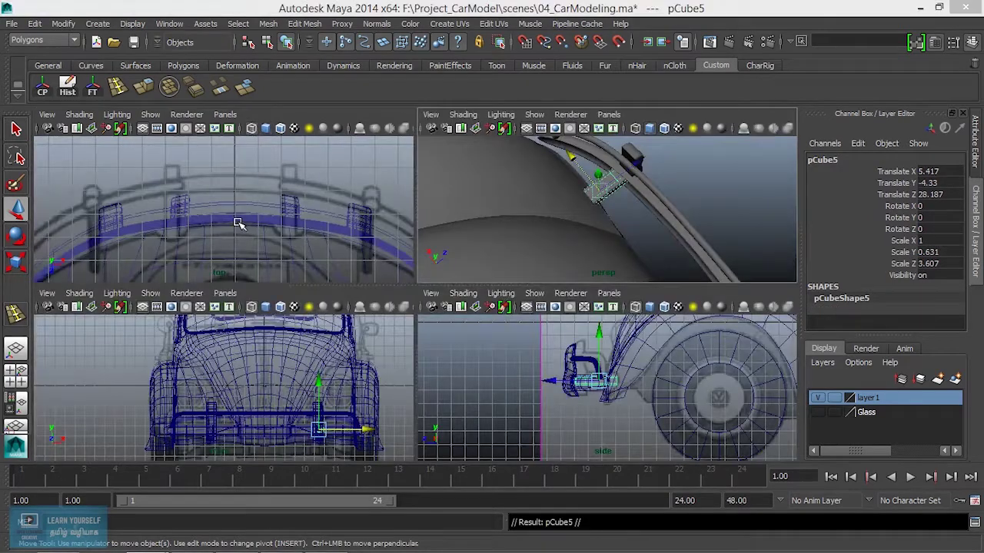
key("space")
key("space")
key("space")
scroll(338, 315, "down", 2)
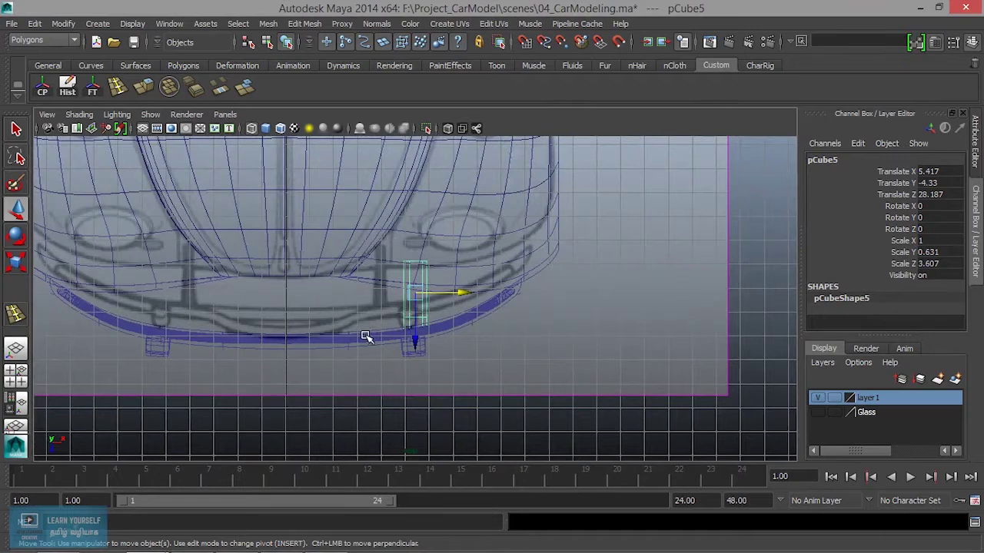
middle_click_drag(372, 351, 540, 353, "alt")
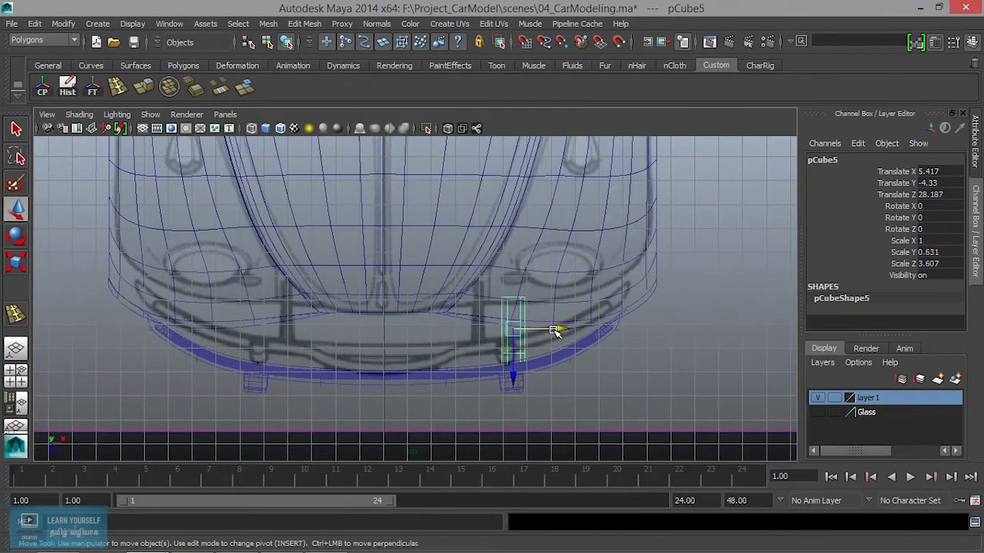
left_click_drag(554, 331, 298, 342)
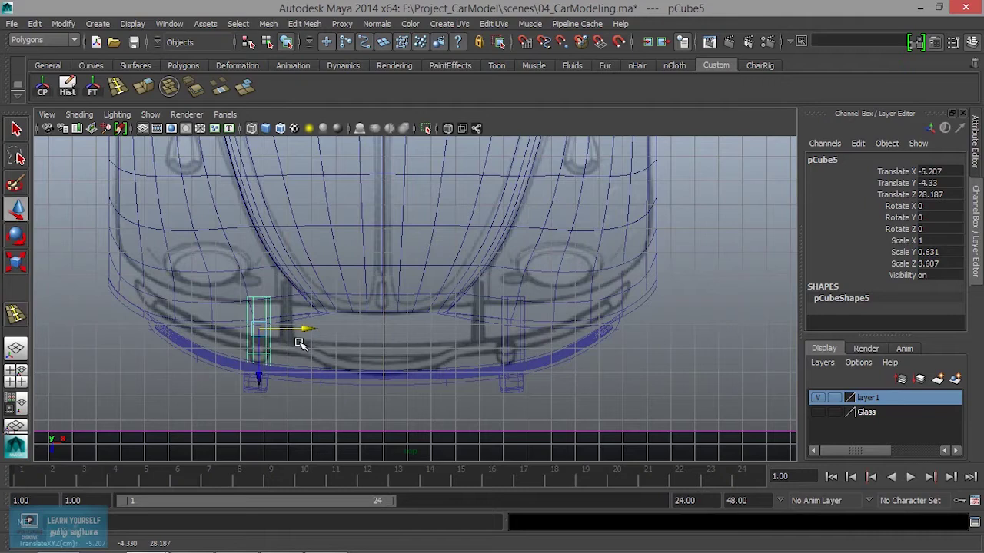
key("space")
- Reselect the bracket and make another copy of it (pCube6)
left_click_drag(529, 283, 338, 309, "alt")
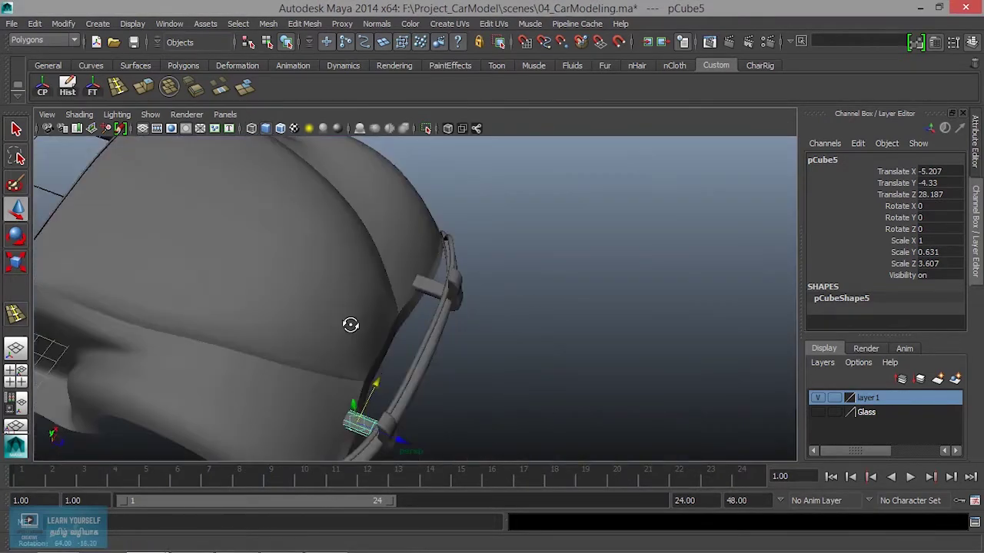
left_click(447, 405)
scroll(376, 400, "up", 3)
left_click_drag(355, 395, 403, 422, "alt")
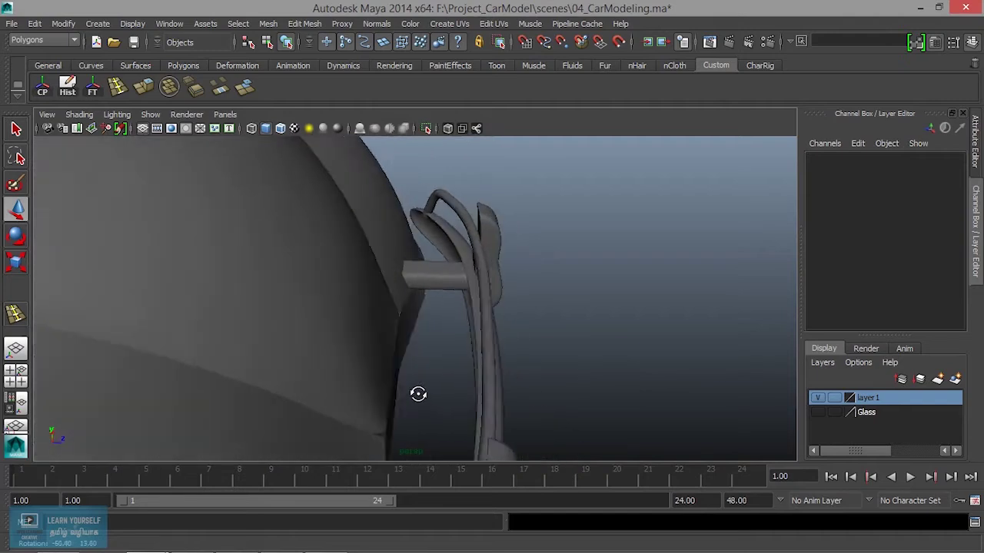
left_click(451, 278)
scroll(464, 361, "down", 3)
mouse_move(466, 366)
left_mouse_down("alt")
mouse_move(548, 405)
mouse_move(582, 395)
mouse_move(556, 402)
mouse_move(602, 362)
mouse_move(459, 345)
left_mouse_up("alt")
key("ctrl+d")
scroll(580, 393, "down", 3)
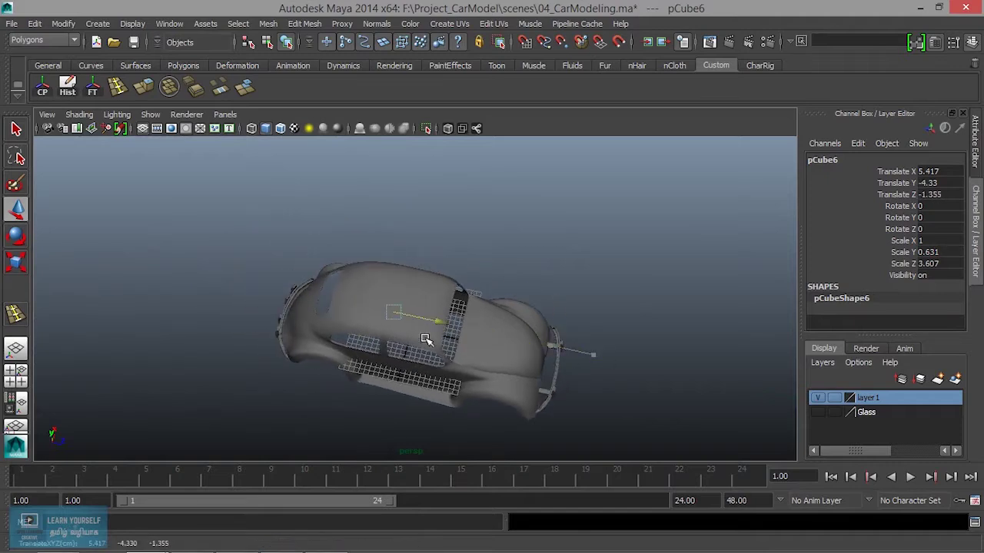
- Rotate the new bracket copy 180 degrees in Y
key("f")
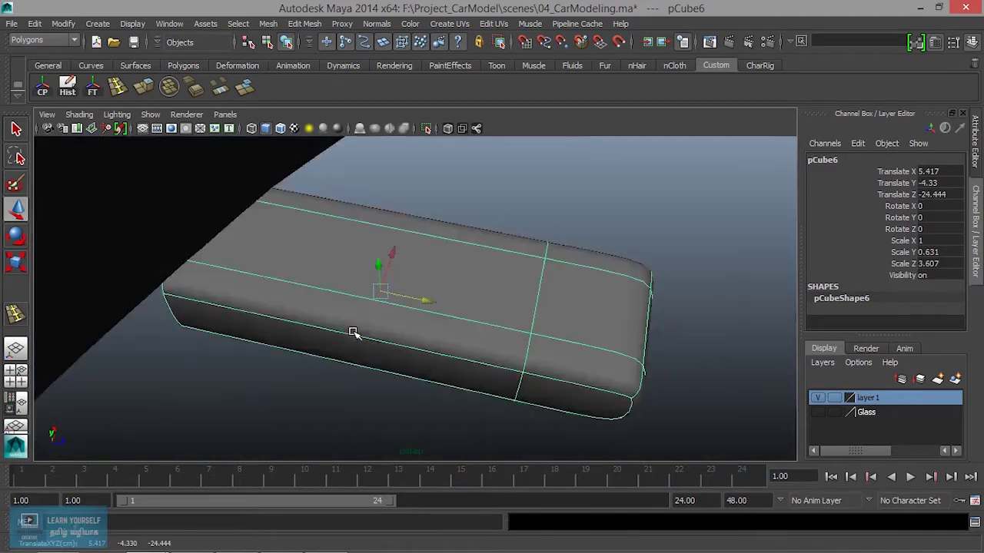
mouse_move(308, 333)
left_mouse_down("alt")
mouse_move(341, 340)
mouse_move(468, 259)
left_mouse_up("alt")
key("e")
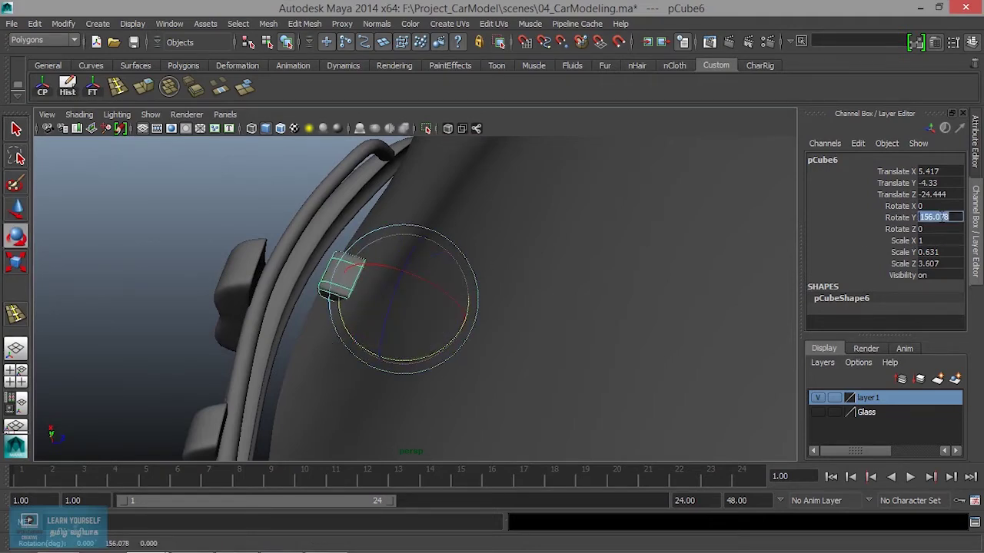
type("180")
key("Return")
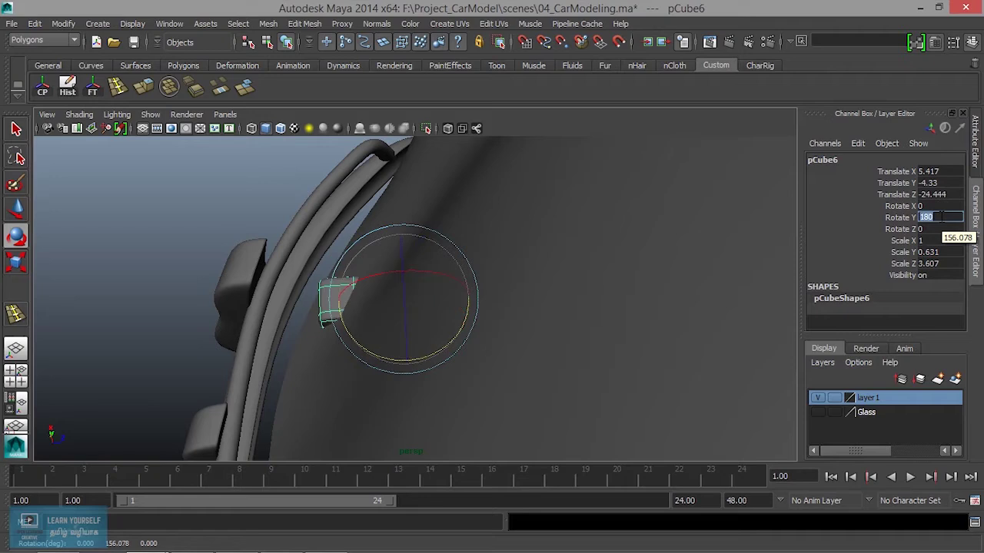
- Move the bracket under the rear bumper at X 5.366, Z -26.037 and select its bottom vertices
left_click_drag(487, 268, 417, 346, "alt")
key("w")
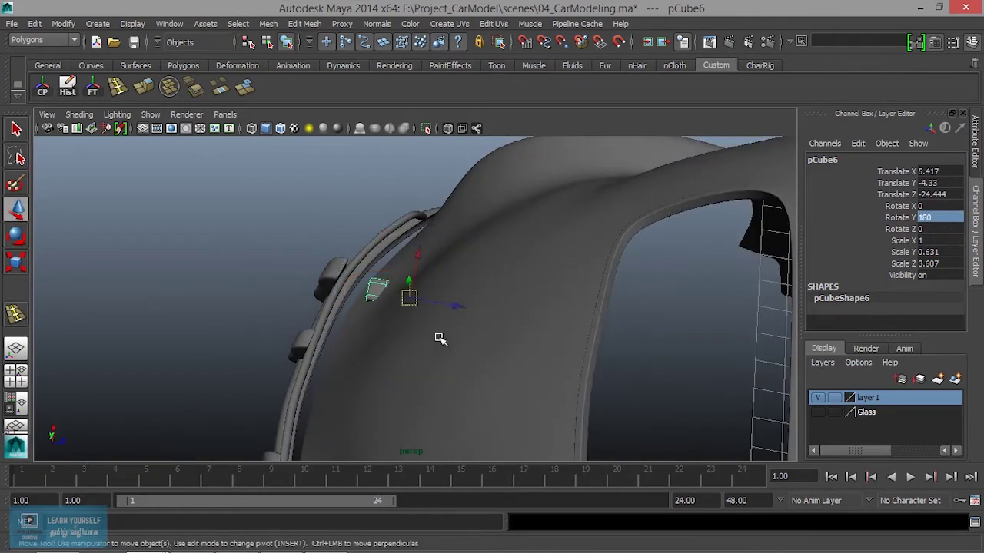
mouse_move(465, 306)
left_mouse_down()
mouse_move(436, 303)
mouse_move(351, 334)
left_mouse_up()
key("space")
key("space")
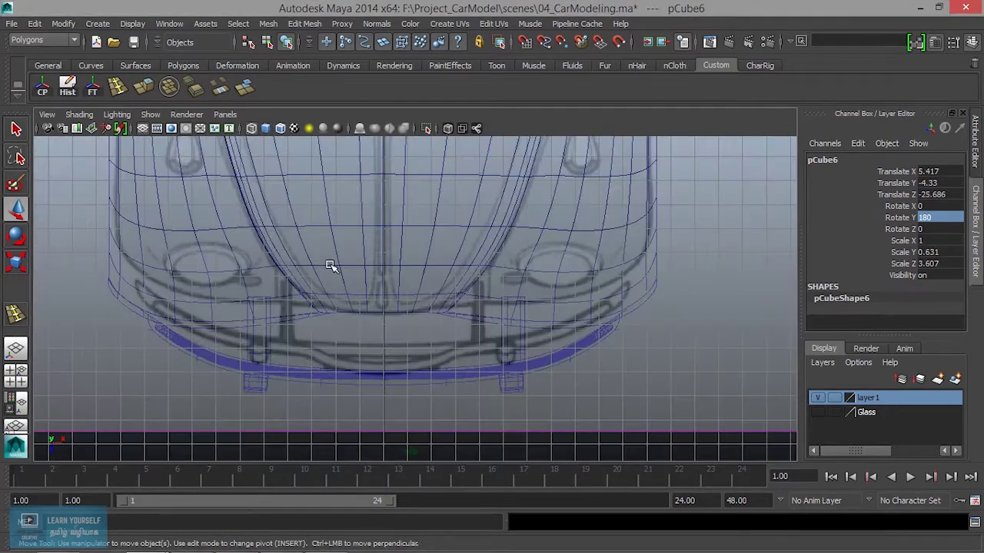
key("space")
scroll(345, 279, "down", 3)
scroll(432, 284, "up", 2)
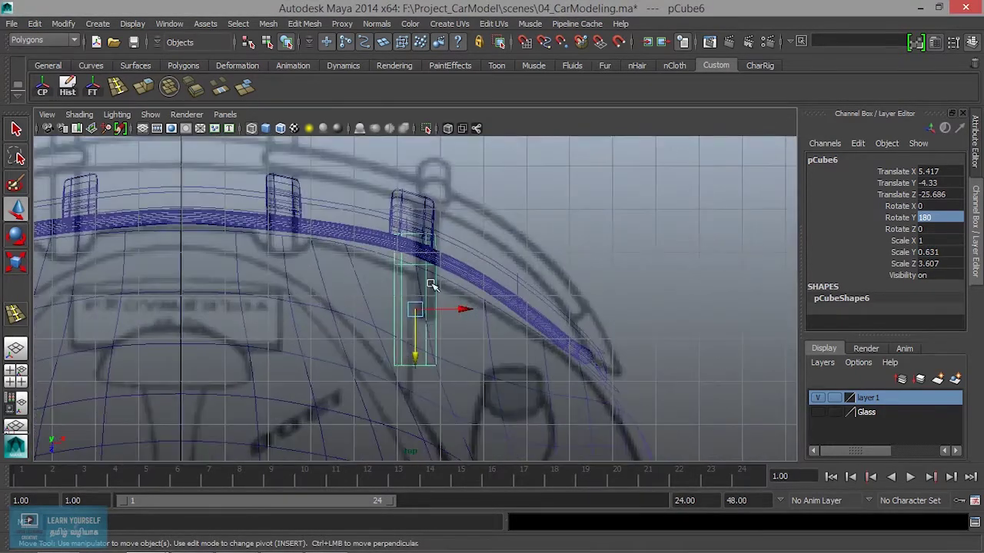
left_click_drag(459, 310, 456, 311)
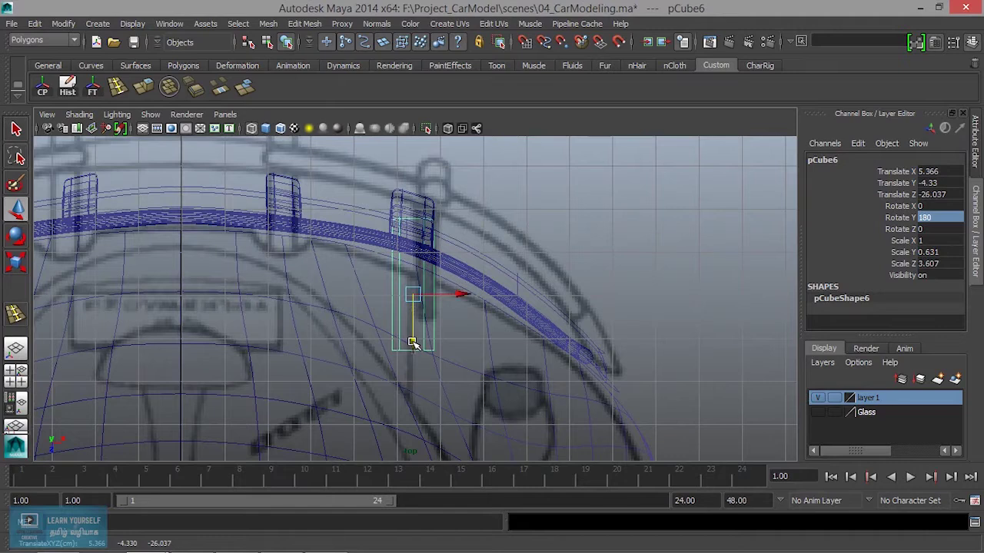
right_click_drag(369, 264, 398, 305)
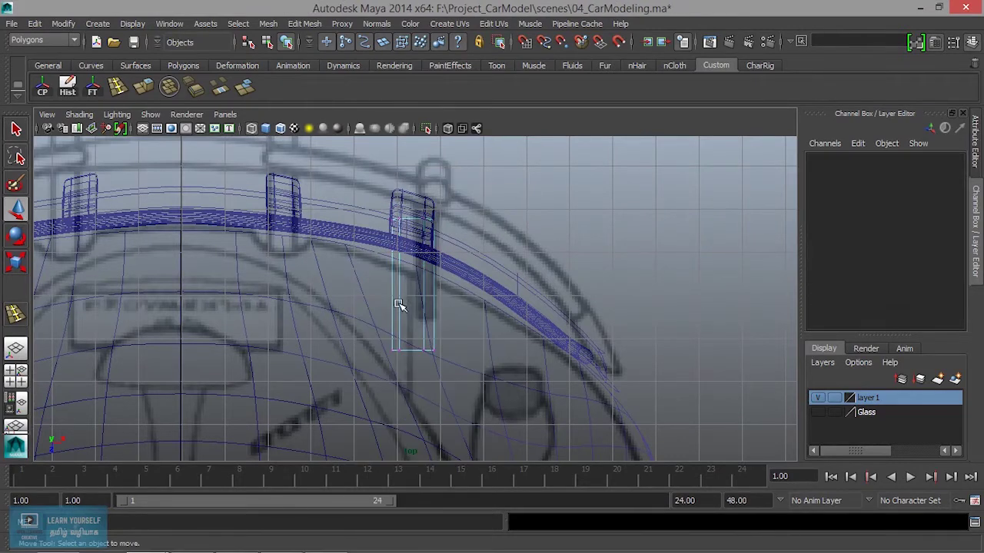
mouse_move(443, 378)
left_mouse_down()
mouse_move(423, 393)
mouse_move(423, 342)
left_mouse_up()
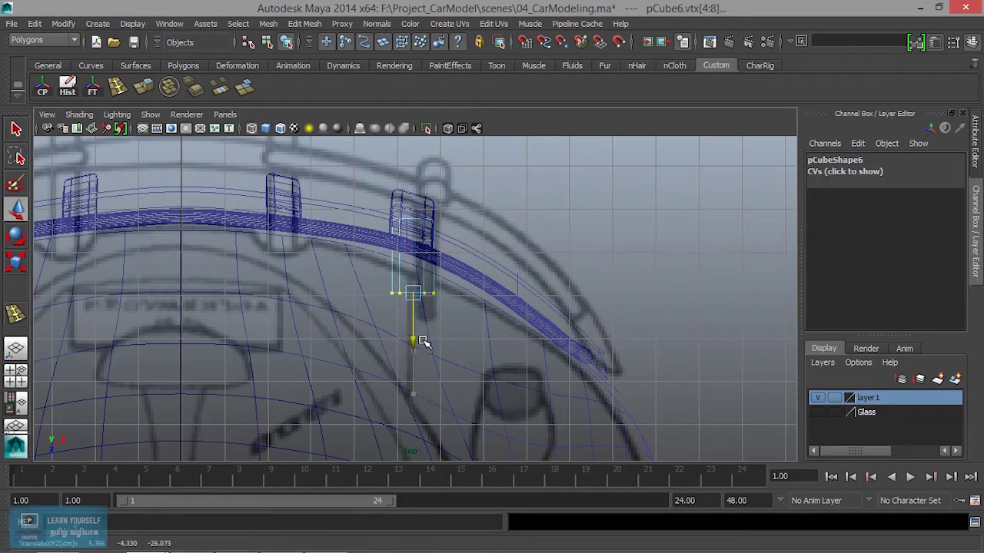
- Inspect the rear bracket's selected bottom vertices up close
key("space")
key("space")
key("f")
mouse_move(520, 264)
left_mouse_down("alt")
mouse_move(389, 314)
mouse_move(432, 285)
mouse_move(552, 326)
left_mouse_up("alt")
scroll(438, 319, "down", 3)
scroll(466, 315, "up", 5)
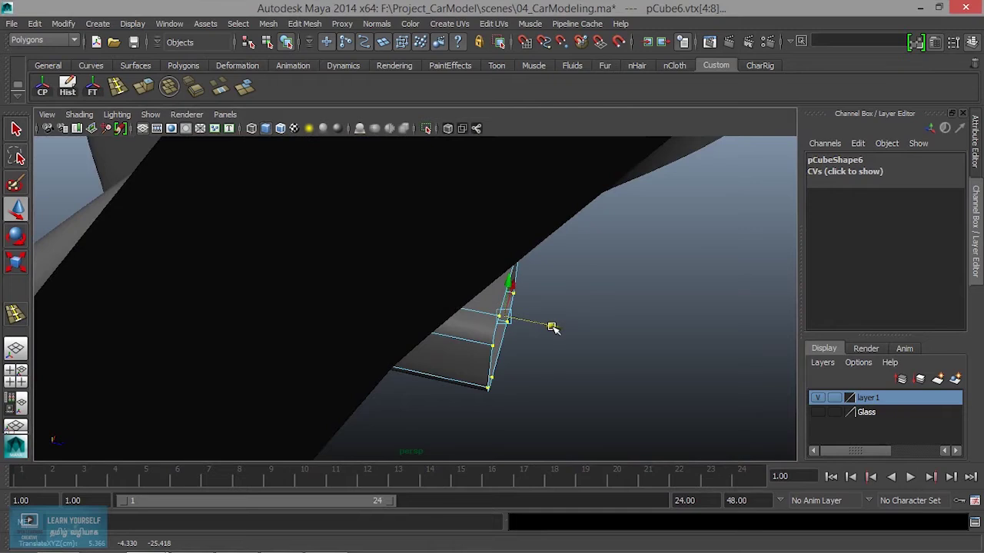
scroll(552, 326, "down", 3)
left_click_drag(486, 369, 755, 328, "alt")
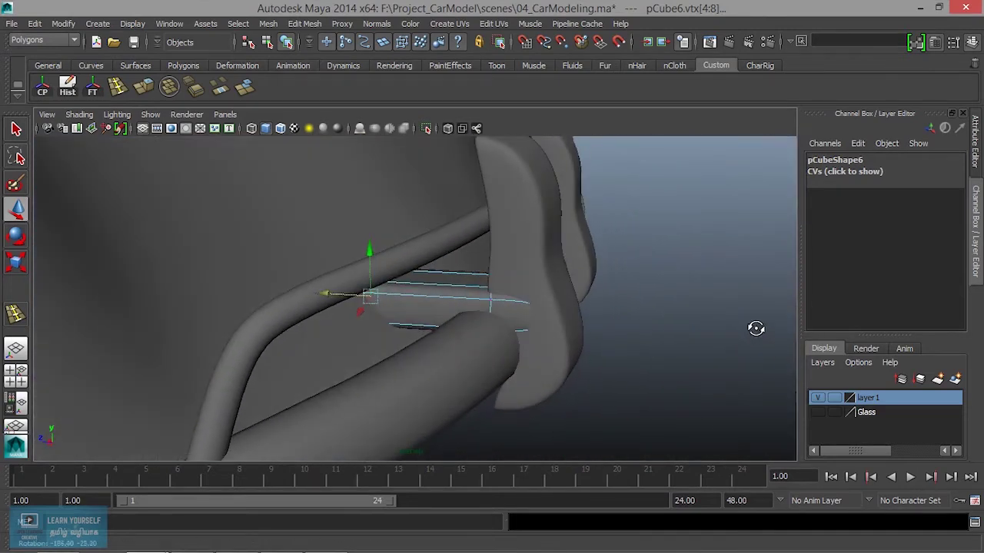
- Lower the rear bracket pCube6 onto the rear bumper tube at Y -4.727
right_click_drag(450, 212, 508, 193)
left_click(419, 310)
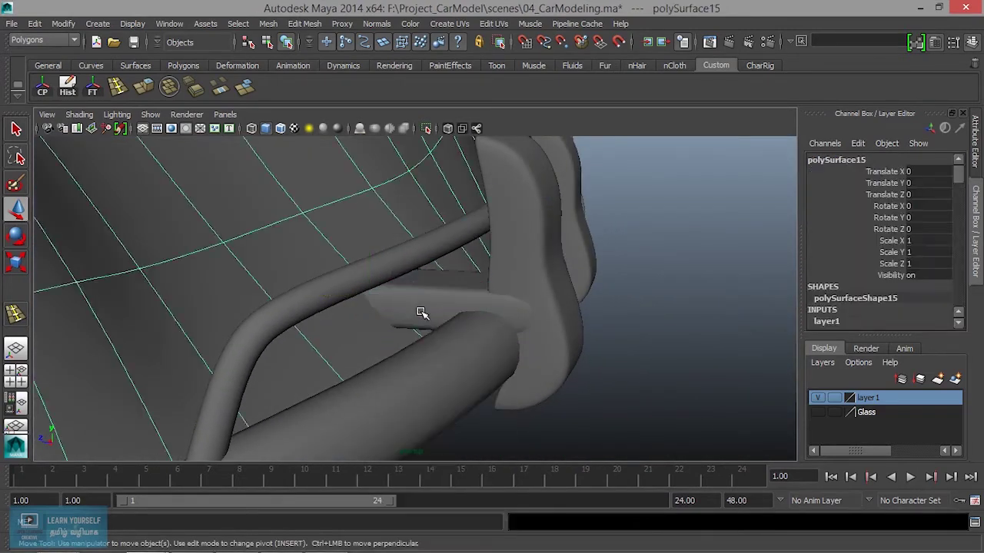
left_click(443, 308)
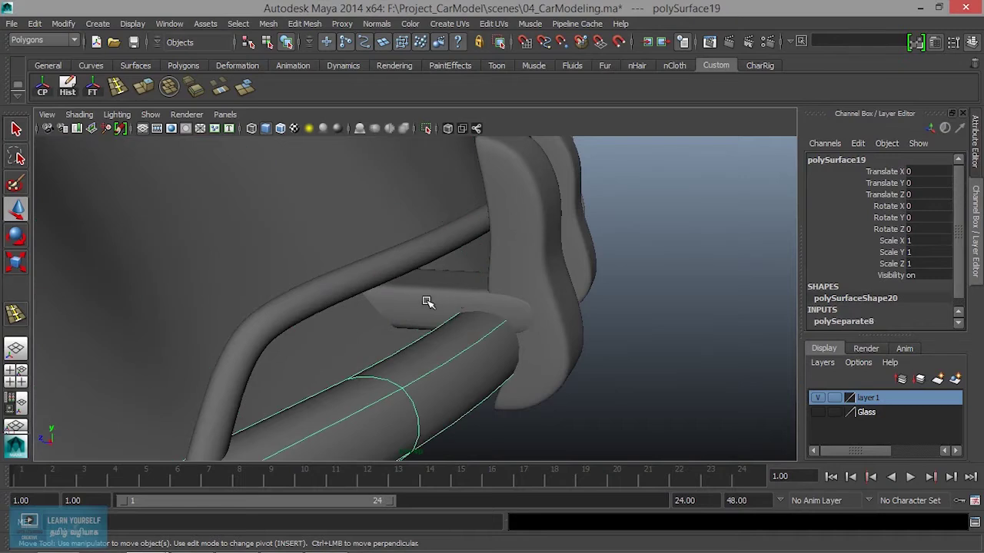
left_click_drag(428, 301, 503, 316, "alt")
left_click(461, 295)
left_click_drag(410, 251, 406, 285)
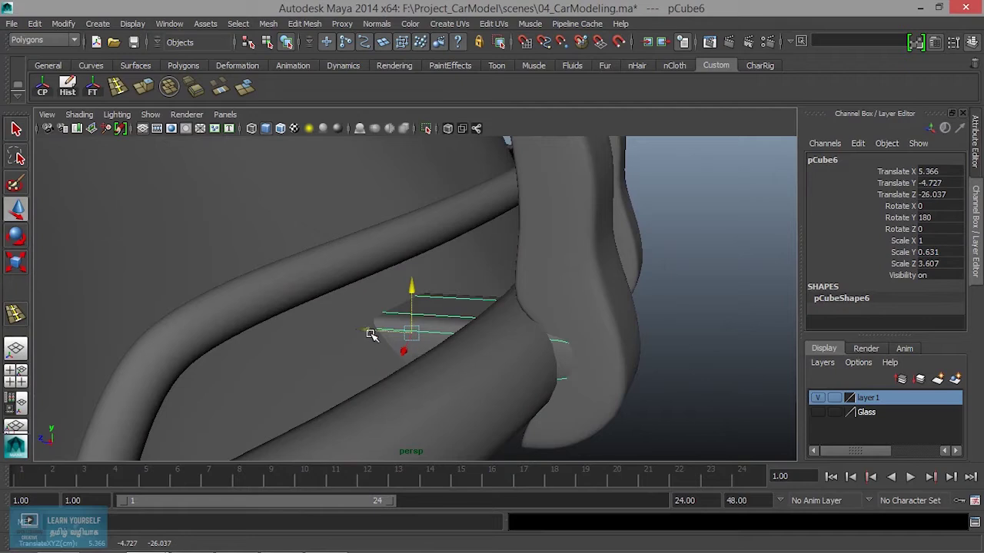
mouse_move(336, 328)
left_mouse_down("alt")
mouse_move(479, 407)
mouse_move(451, 457)
mouse_move(379, 412)
mouse_move(318, 395)
mouse_move(384, 366)
mouse_move(328, 381)
mouse_move(352, 421)
mouse_move(377, 421)
left_mouse_up("alt")
scroll(330, 374, "down", 3)
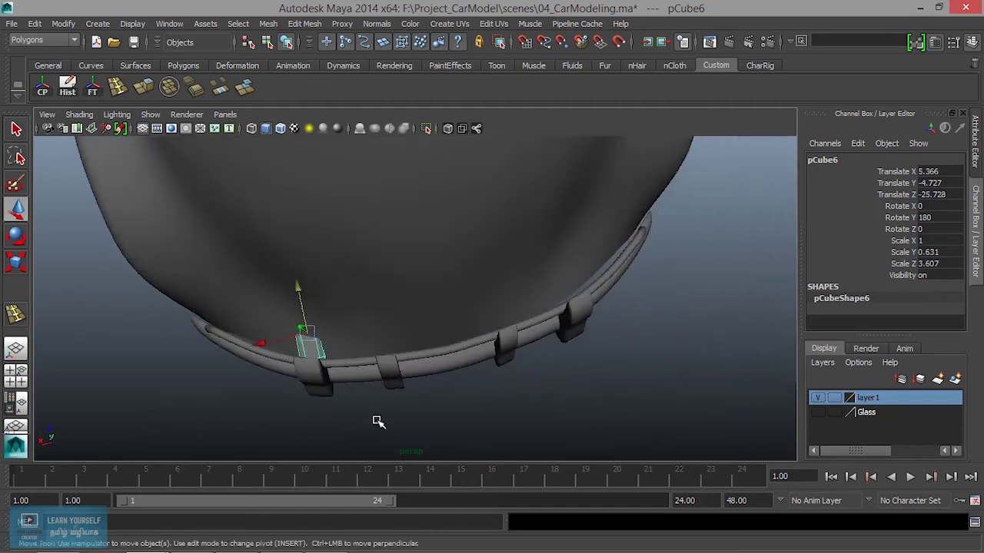
- In top view, slide the duplicate rear bracket to the bumper's opposite side at X -5.278
key("space")
key("space")
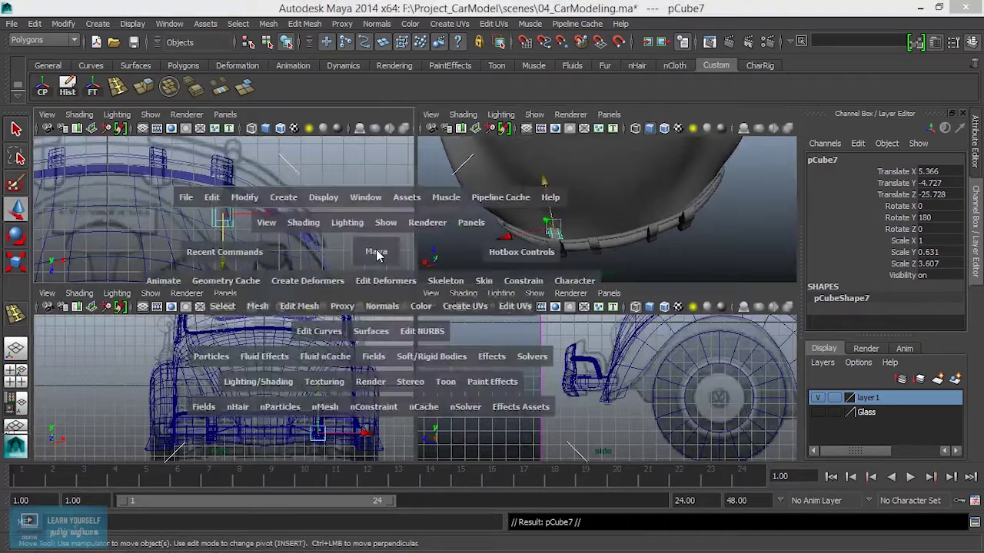
middle_click_drag(590, 341, 615, 336, "alt")
left_click_drag(615, 336, 154, 338)
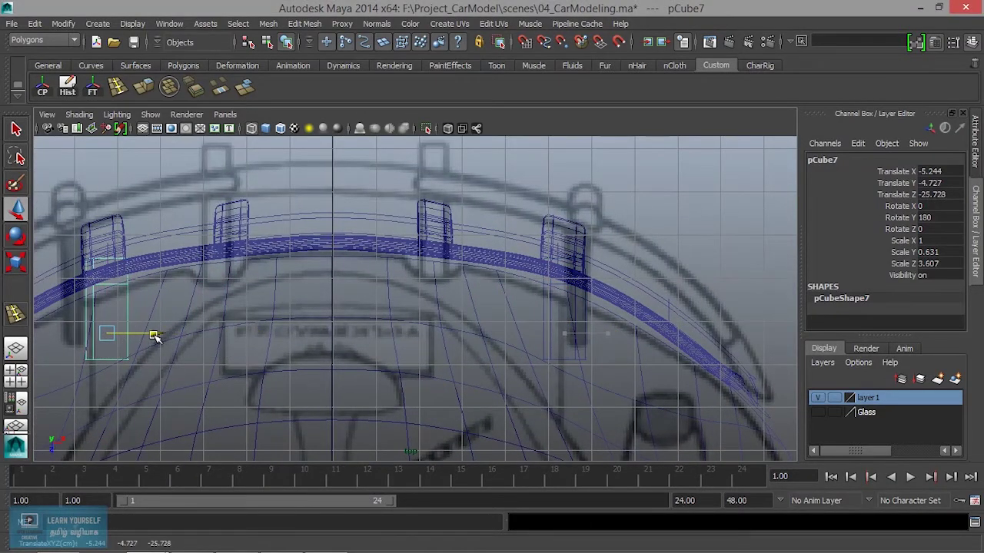
key("space")
key("space")
- Back in perspective, deselect the bracket and orbit around the wheel-arch trim to inspect it
left_click_drag(542, 347, 612, 356, "alt")
scroll(612, 355, "up", 2)
scroll(623, 350, "up", 3)
left_click(641, 352)
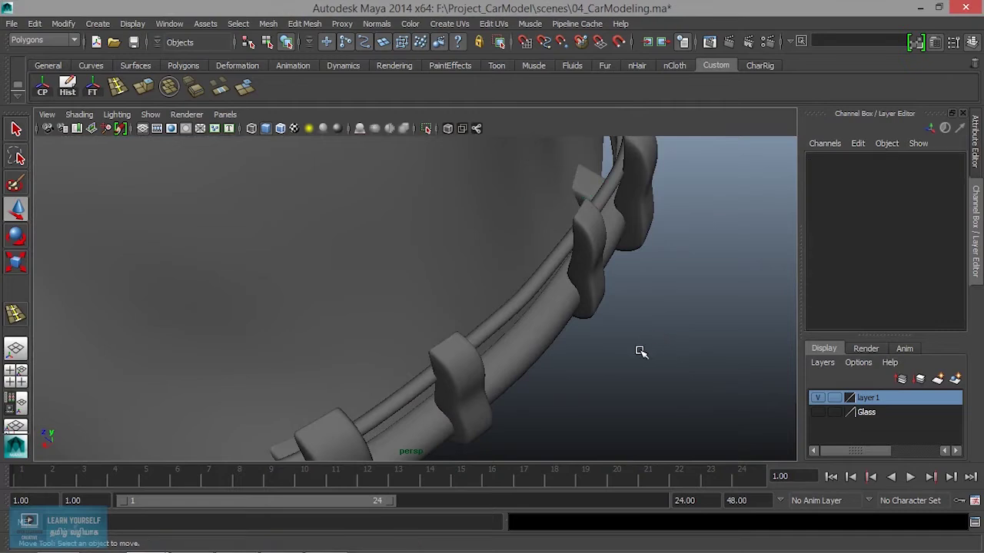
scroll(632, 356, "down", 3)
mouse_move(633, 356)
left_mouse_down("alt")
mouse_move(465, 333)
mouse_move(494, 320)
mouse_move(518, 332)
mouse_move(643, 279)
left_mouse_up("alt")
scroll(518, 336, "down", 3)
scroll(536, 338, "up", 3)
scroll(446, 268, "up", 2)
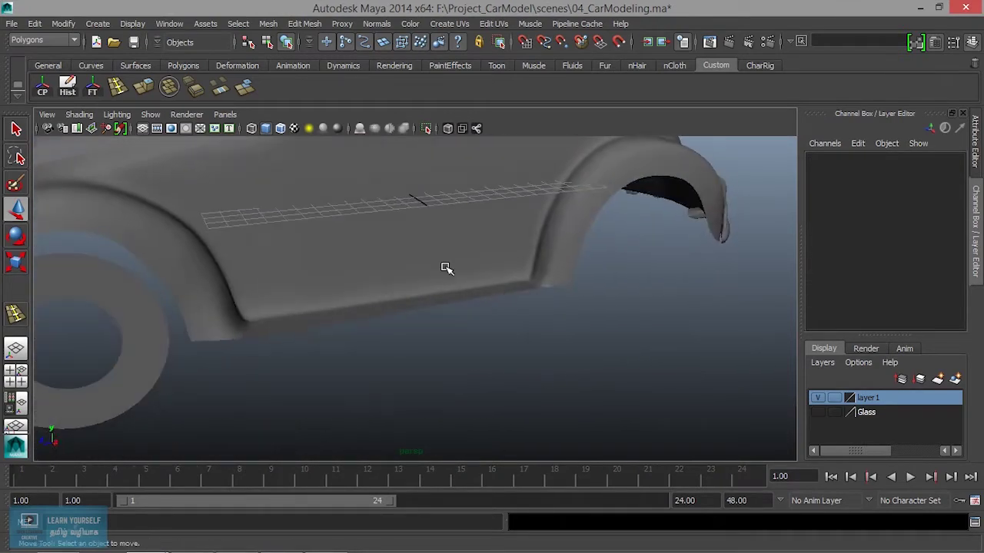
left_click(446, 269)
left_click_drag(421, 330, 558, 345, "alt")
scroll(496, 326, "up", 2)
left_click_drag(496, 325, 397, 293, "alt")
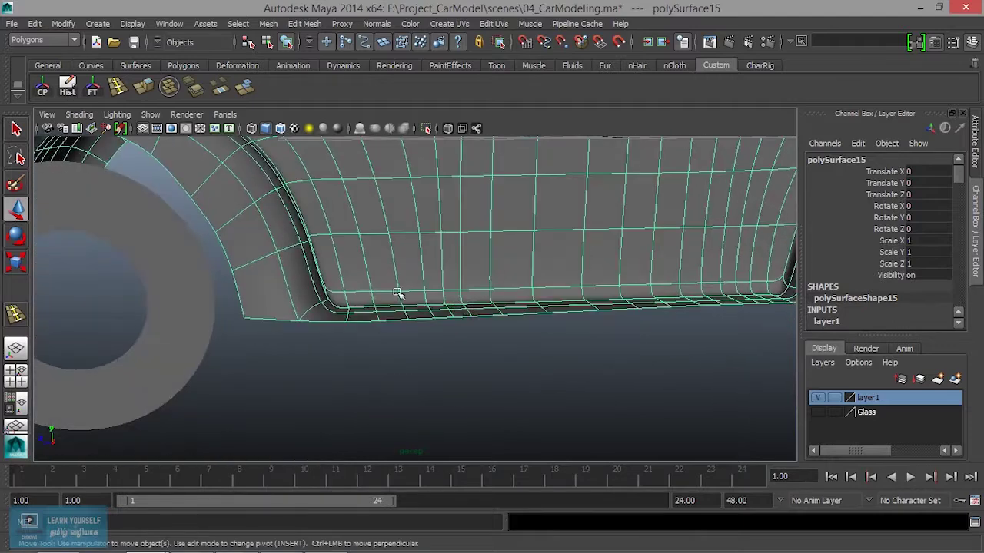
scroll(397, 293, "down", 2)
mouse_move(474, 290)
left_mouse_down("alt")
mouse_move(520, 308)
mouse_move(487, 292)
mouse_move(444, 321)
left_mouse_up("alt")
scroll(426, 321, "up", 2)
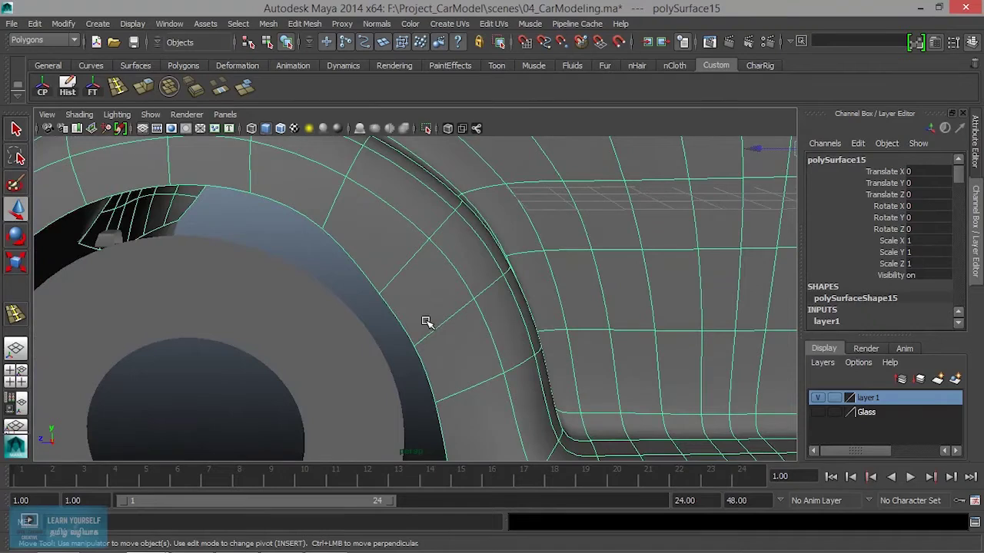
scroll(415, 336, "down", 2)
mouse_move(417, 334)
left_mouse_down("alt")
mouse_move(423, 314)
mouse_move(450, 321)
mouse_move(421, 323)
left_mouse_up("alt")
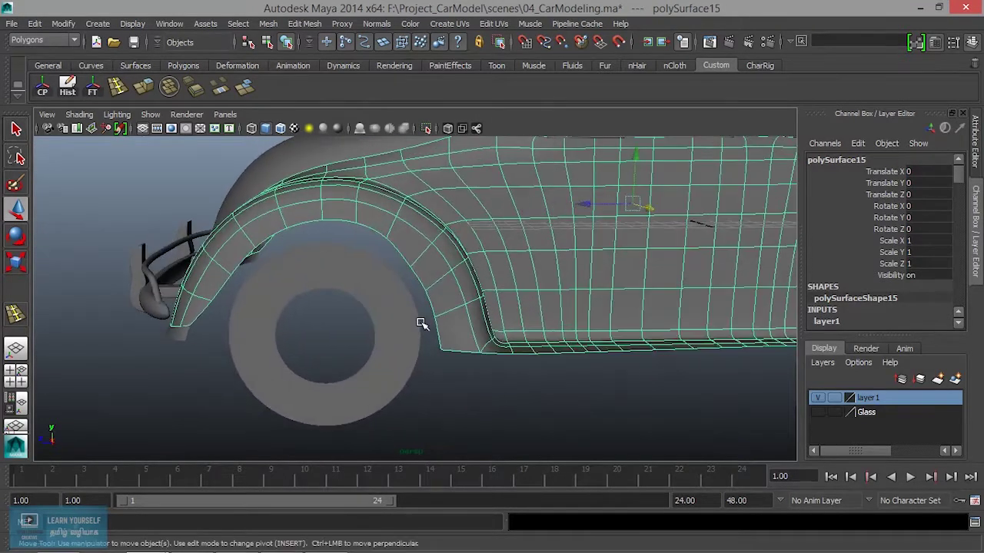
key("space")
key("space")
scroll(494, 356, "up", 2)
middle_click_drag(494, 355, 257, 397, "alt")
right_click_drag(599, 285, 520, 254)
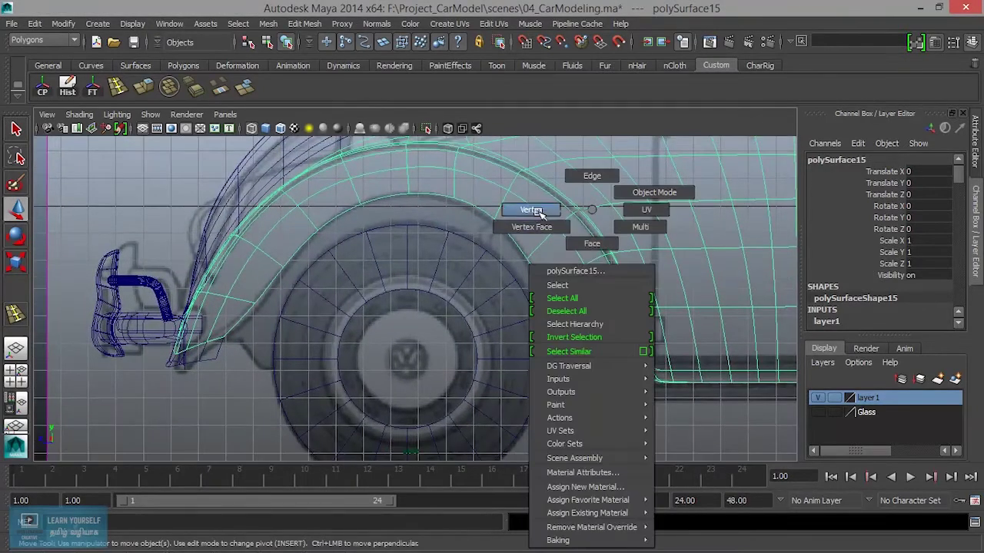
left_click(521, 255)
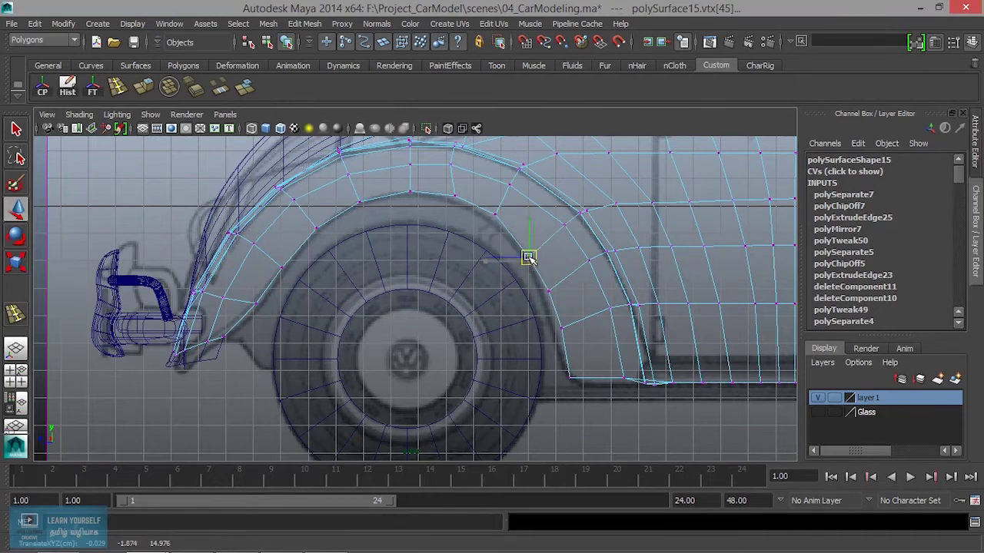
left_click(551, 291)
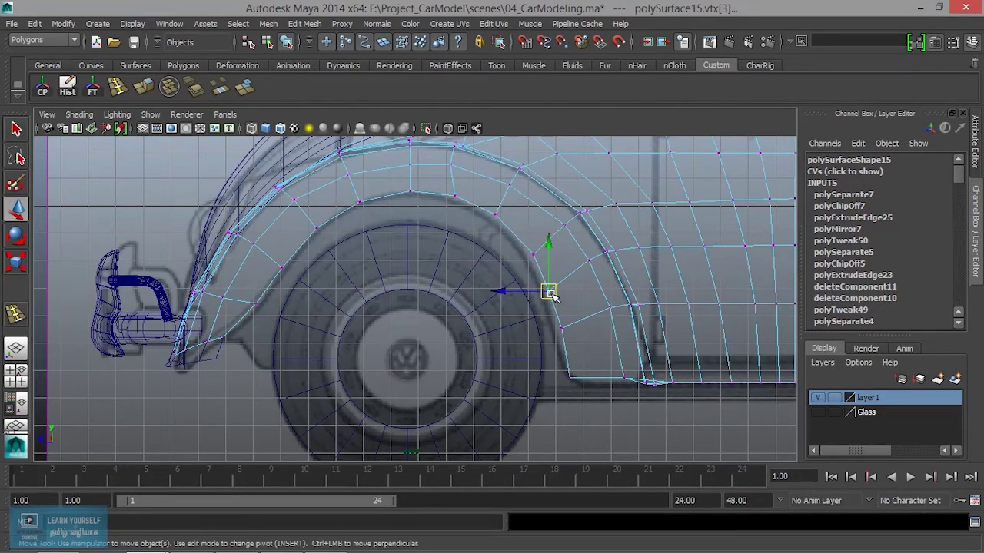
left_click(533, 254)
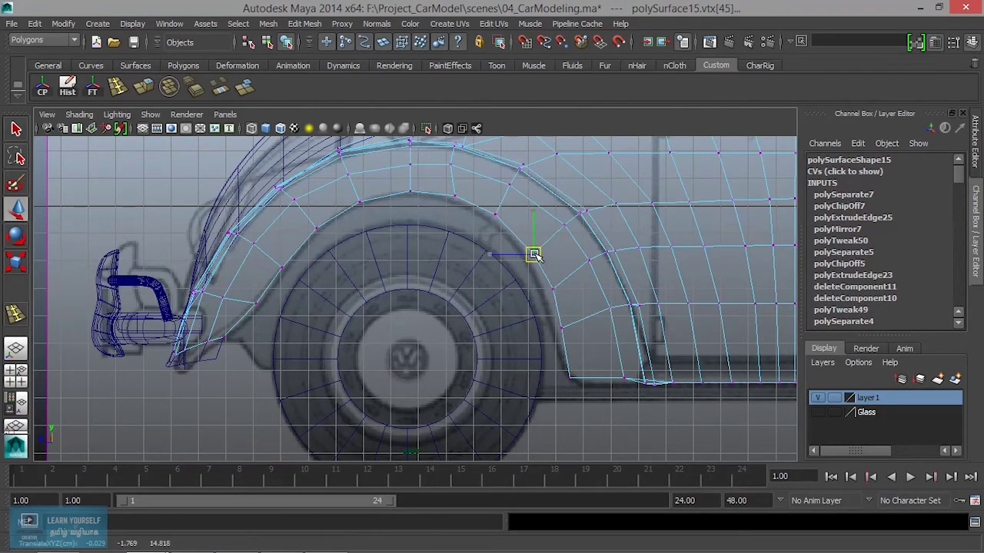
left_click_drag(440, 186, 455, 200)
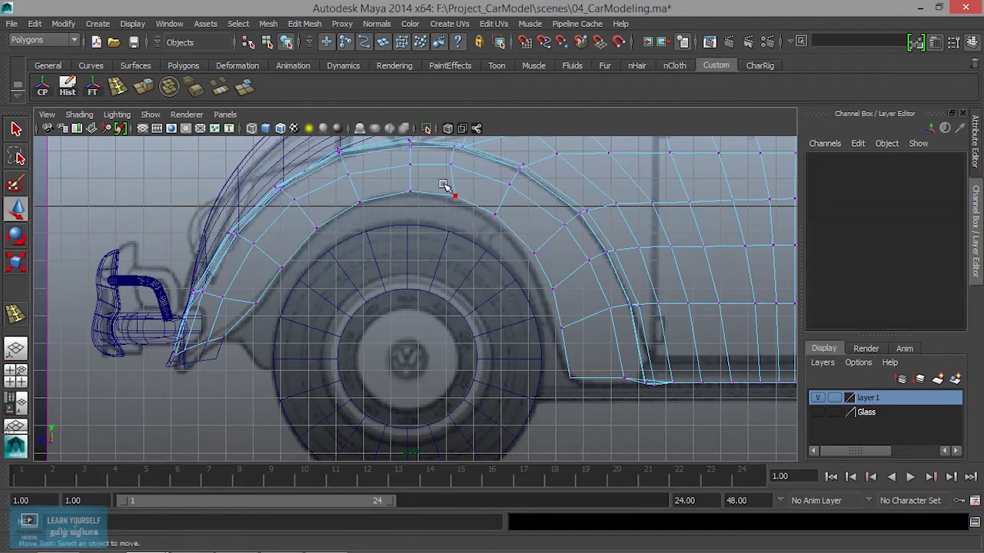
left_click(530, 250)
left_click(553, 288)
left_click(562, 328)
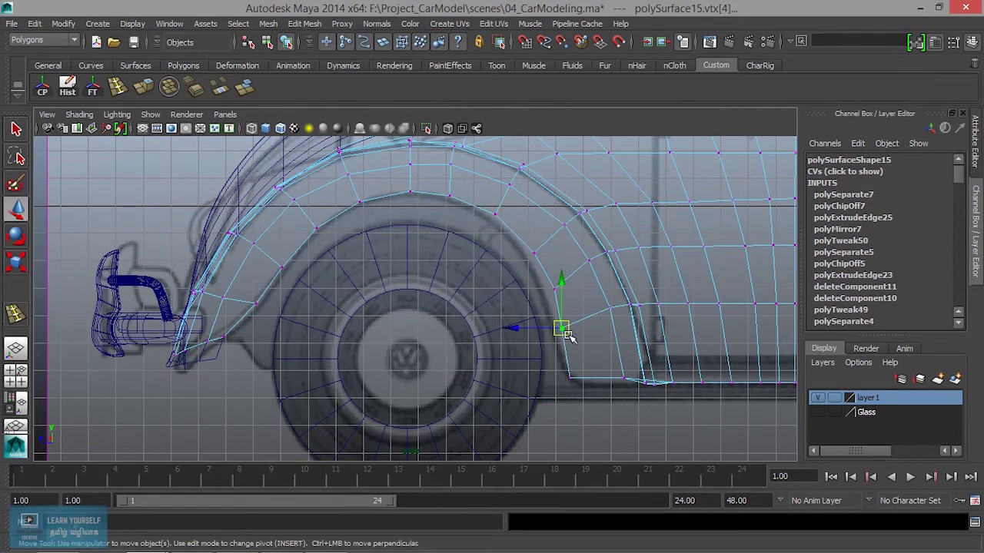
key("space")
key("a")
key("space")
mouse_move(534, 346)
right_mouse_down("alt")
mouse_move(677, 410)
mouse_move(566, 325)
mouse_move(626, 192)
right_mouse_up("alt")
right_click(565, 310)
mouse_move(546, 287)
left_mouse_down("alt")
mouse_move(527, 373)
mouse_move(535, 367)
left_mouse_up("alt")
right_click_drag(535, 367, 560, 395, "alt")
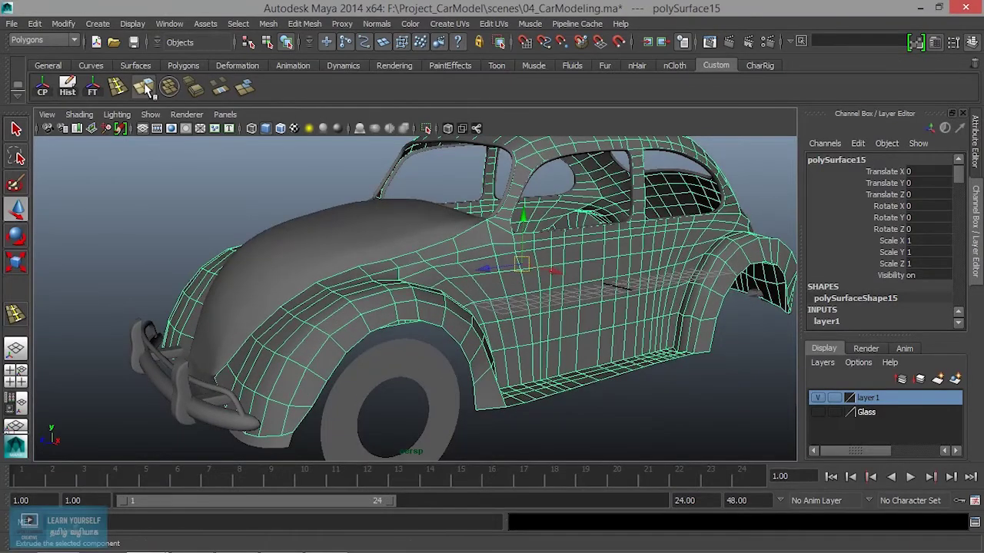
- Extrude polySurface15's wheel-arch faces, check the new depth lip, and return to object mode
left_click(143, 87)
left_click_drag(430, 277, 364, 261, "alt")
right_click_drag(364, 262, 412, 264, "alt")
left_click_drag(500, 250, 494, 336, "alt")
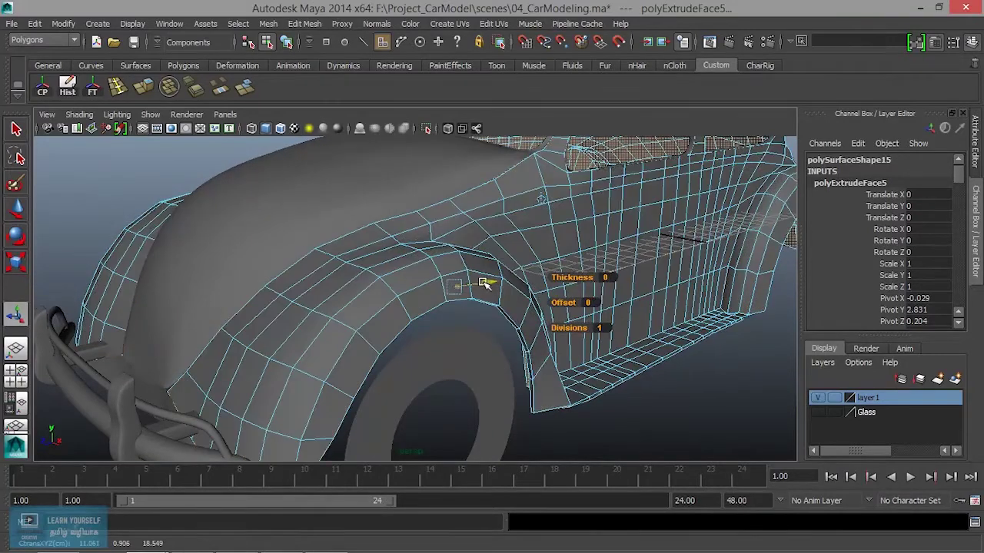
mouse_move(480, 283)
left_mouse_down("alt")
mouse_move(487, 330)
mouse_move(507, 321)
mouse_move(290, 213)
mouse_move(429, 294)
mouse_move(402, 325)
mouse_move(737, 343)
mouse_move(536, 386)
mouse_move(522, 375)
mouse_move(564, 369)
mouse_move(547, 338)
mouse_move(481, 285)
mouse_move(351, 374)
mouse_move(312, 351)
left_mouse_up("alt")
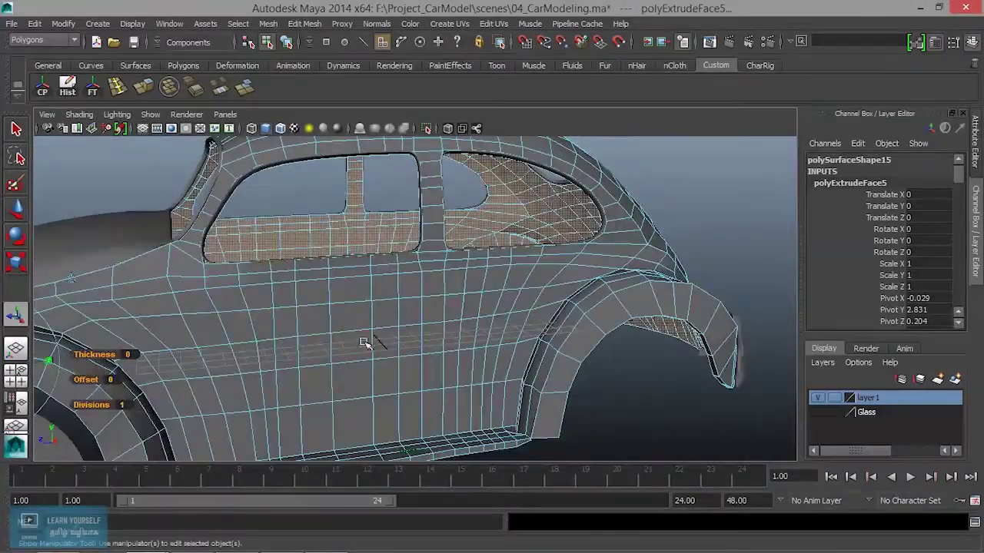
right_click_drag(396, 209, 397, 330)
right_click_drag(481, 197, 481, 197)
left_click(400, 341)
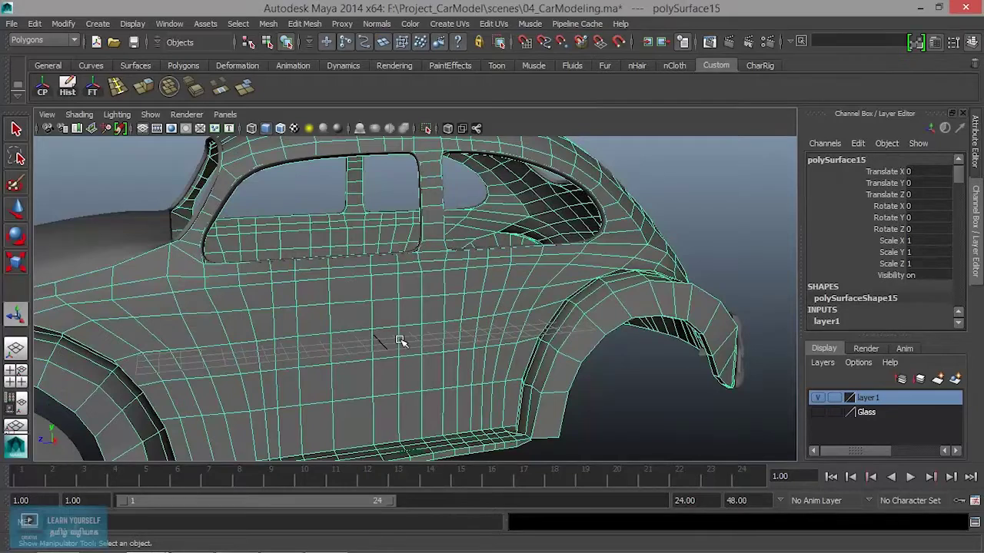
- Set the body panel's smooth display preview, then select the hood panel polySurface13
key("3")
left_click(615, 425)
mouse_move(584, 430)
left_mouse_down("alt")
mouse_move(597, 358)
mouse_move(453, 353)
mouse_move(402, 362)
mouse_move(573, 361)
mouse_move(518, 389)
mouse_move(479, 356)
mouse_move(507, 369)
mouse_move(492, 365)
left_mouse_up("alt")
mouse_move(492, 365)
right_mouse_down("alt")
mouse_move(422, 366)
mouse_move(408, 325)
mouse_move(359, 298)
right_mouse_up("alt")
left_click(359, 298)
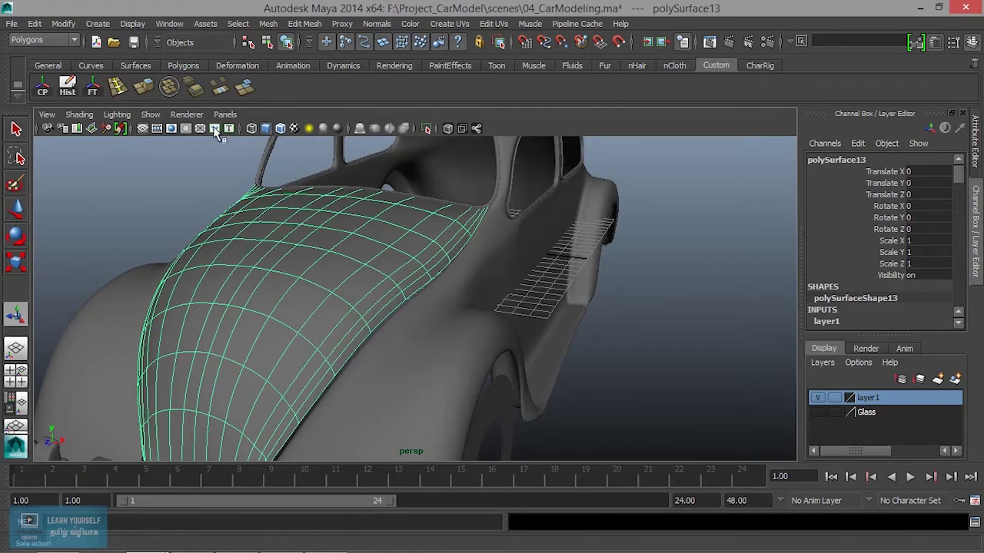
- Extrude the hood's faces and pull the rim outward with 2 divisions
key("ctrl+e")
mouse_move(317, 379)
left_mouse_down("alt")
mouse_move(538, 312)
mouse_move(509, 285)
mouse_move(515, 327)
mouse_move(610, 223)
left_mouse_up("alt")
left_click(559, 296)
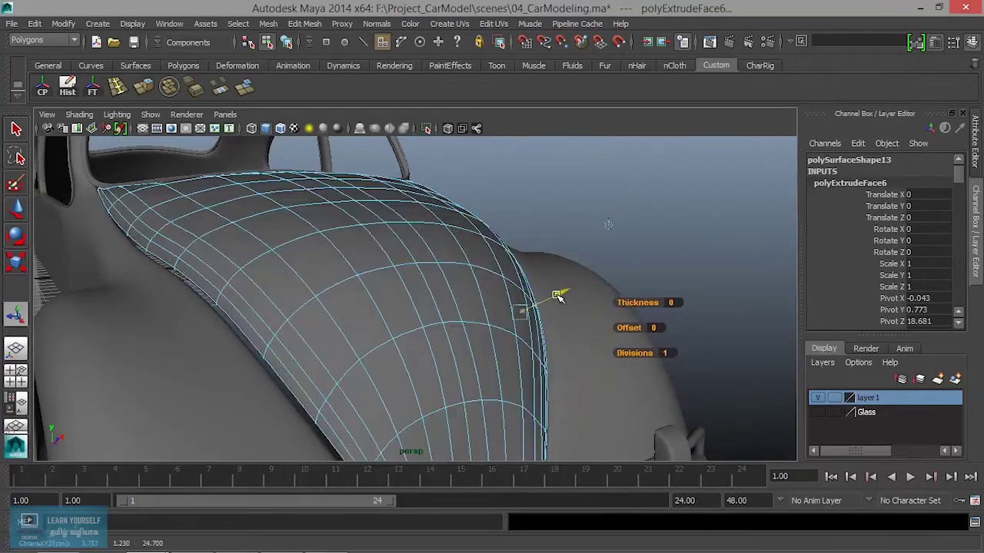
left_click_drag(555, 298, 593, 334)
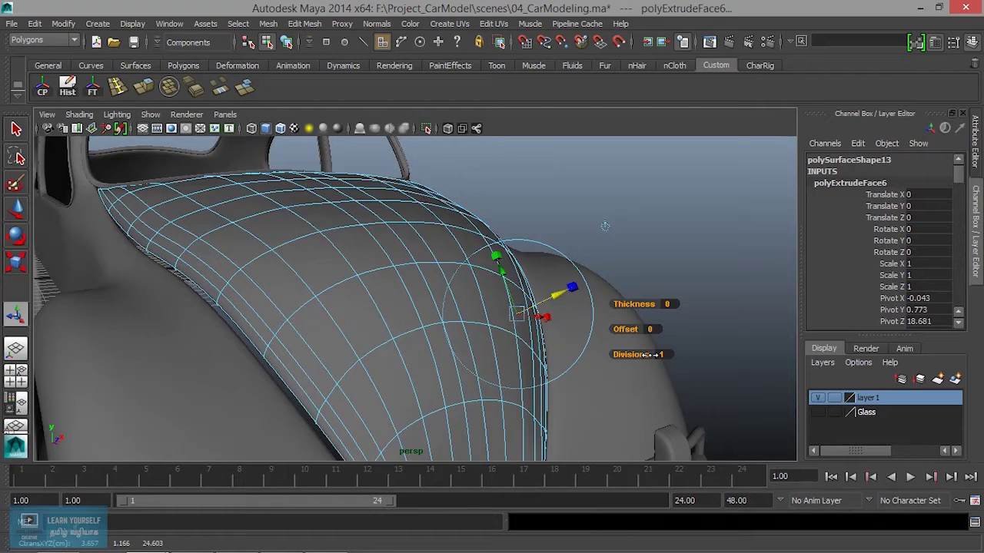
left_click_drag(440, 370, 325, 385, "alt")
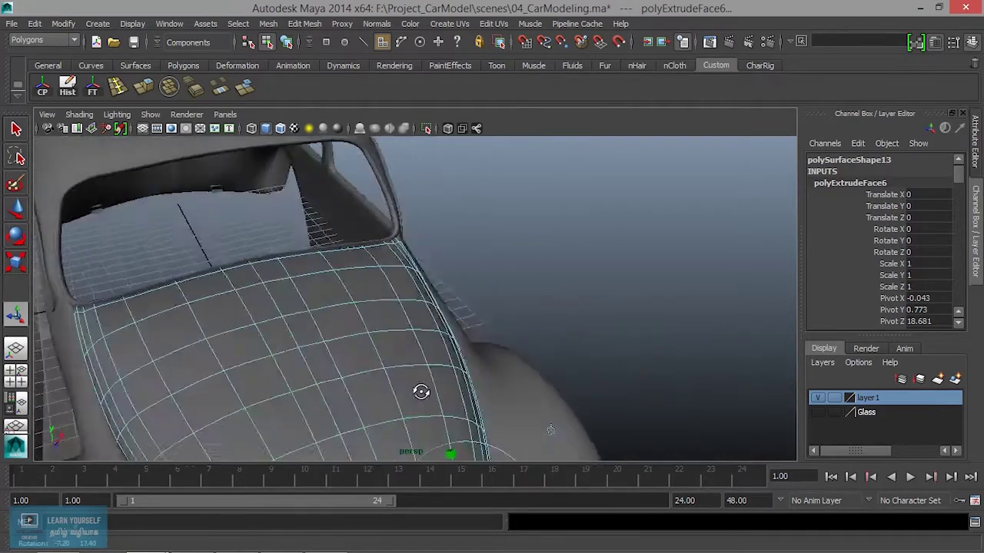
middle_click_drag(325, 384, 490, 339, "alt")
mouse_move(334, 282)
left_mouse_down("alt")
mouse_move(397, 314)
mouse_move(448, 307)
left_mouse_up("alt")
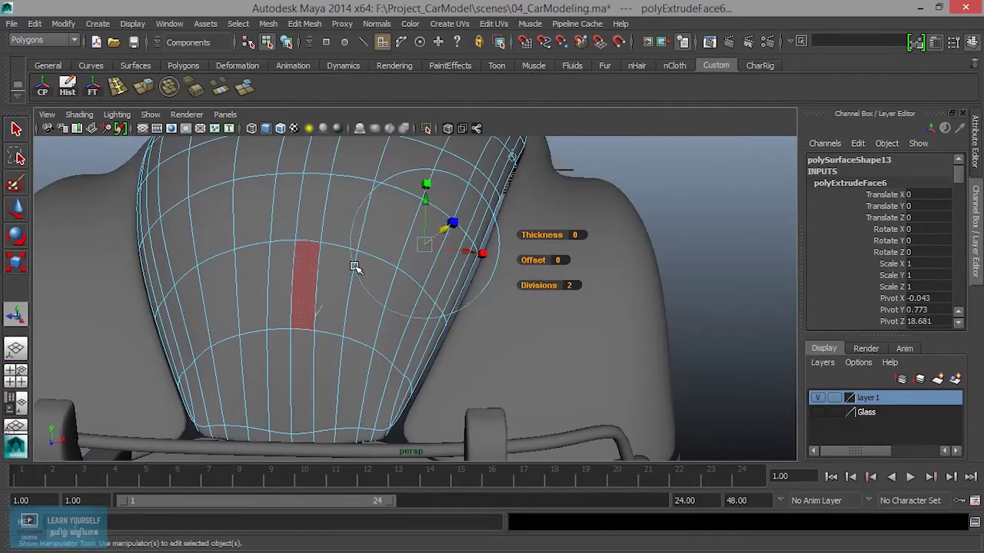
- Return to object mode, clear the selection and frame the whole car
right_click_drag(318, 208, 384, 199)
left_click(293, 259)
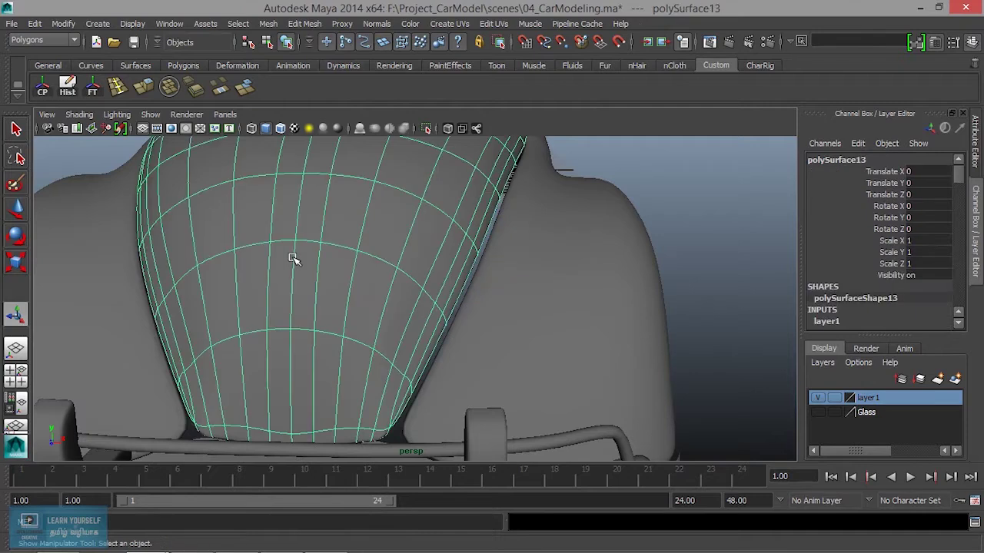
left_click(648, 193)
key("f")
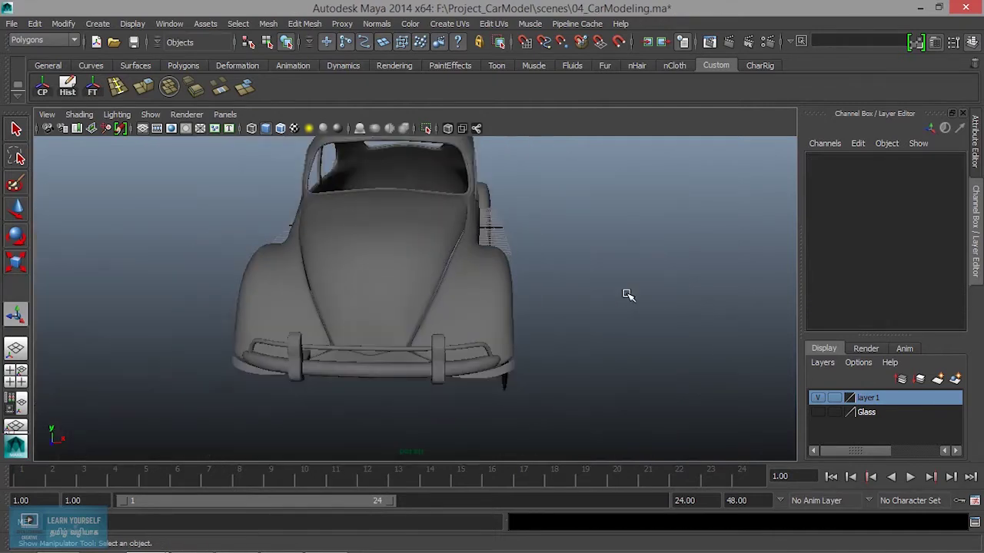
left_click_drag(625, 292, 422, 372, "alt")
scroll(421, 372, "up", 3)
scroll(428, 356, "up", 3)
left_click(318, 352)
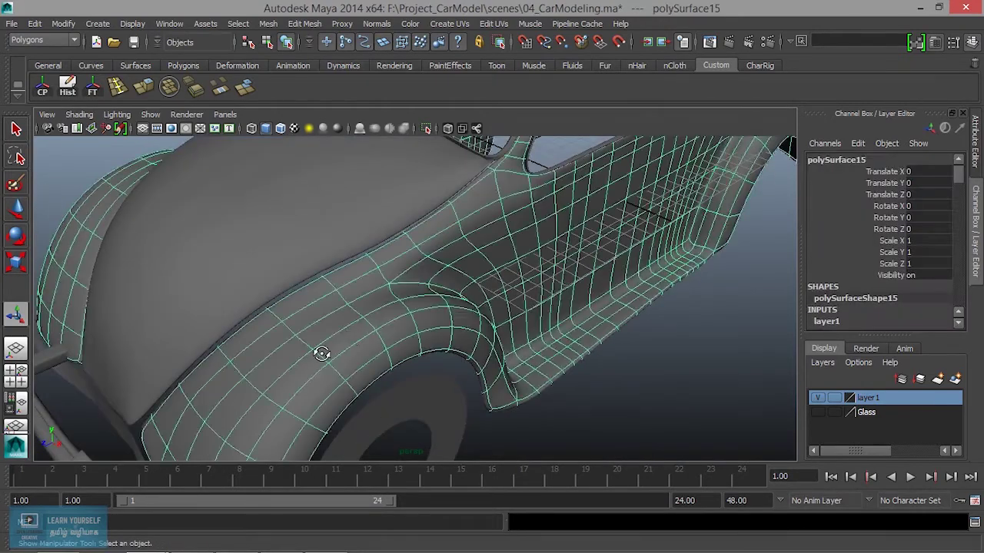
key("f")
left_click_drag(397, 341, 419, 237, "alt")
mouse_move(428, 323)
left_mouse_down("alt")
mouse_move(402, 353)
mouse_move(409, 377)
left_mouse_up("alt")
left_click(365, 400)
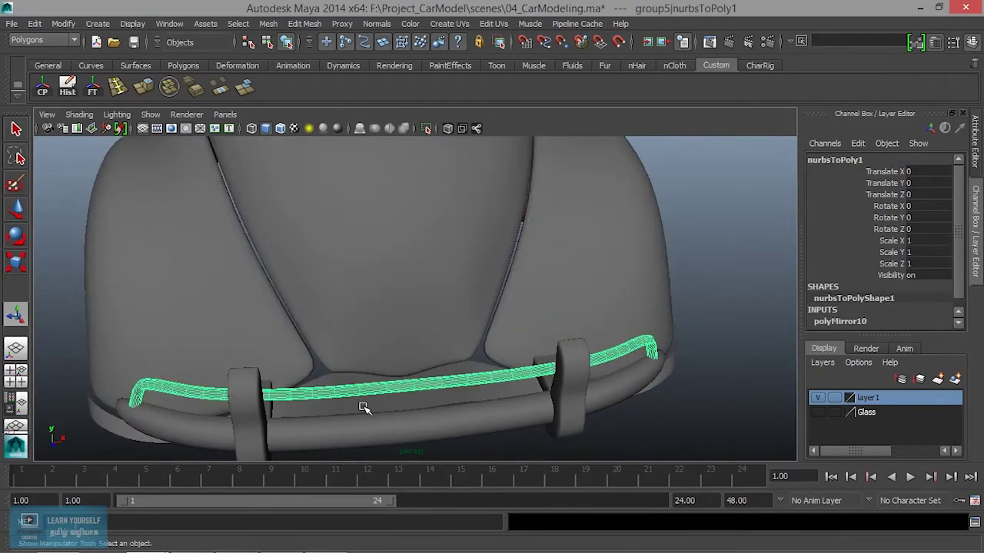
left_click_drag(365, 402, 413, 412, "alt")
left_click(538, 409)
left_click_drag(531, 408, 601, 382, "alt")
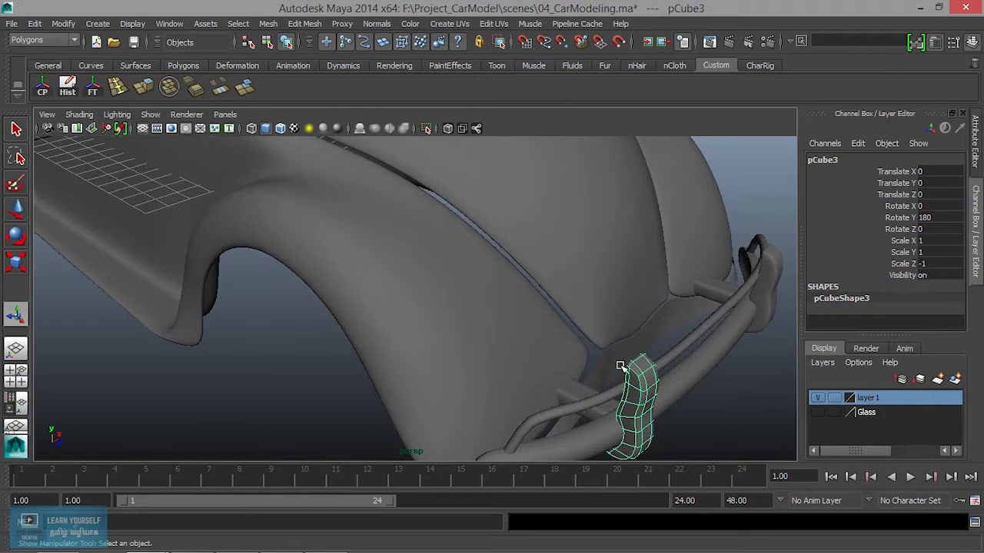
mouse_move(624, 351)
left_mouse_down("alt")
mouse_move(479, 358)
mouse_move(468, 377)
mouse_move(419, 345)
mouse_move(313, 320)
mouse_move(334, 270)
left_mouse_up("alt")
left_click(421, 349)
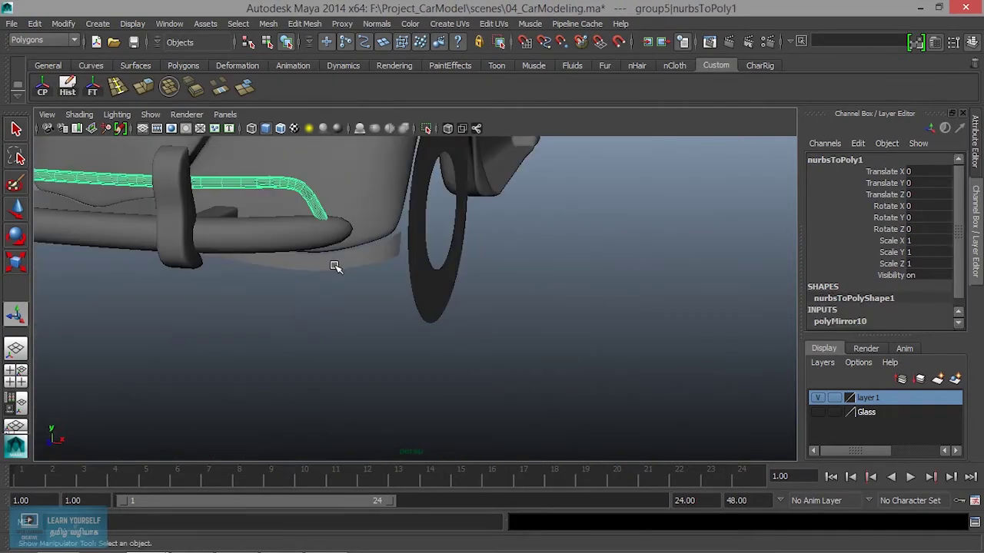
left_click(338, 266)
middle_click_drag(338, 266, 424, 332, "alt")
mouse_move(424, 332)
left_mouse_down("alt")
mouse_move(479, 333)
mouse_move(358, 333)
mouse_move(308, 307)
left_mouse_up("alt")
- Extrude polySurface17 outward with 4 divisions, then orbit to a front view of the car
key("ctrl+e")
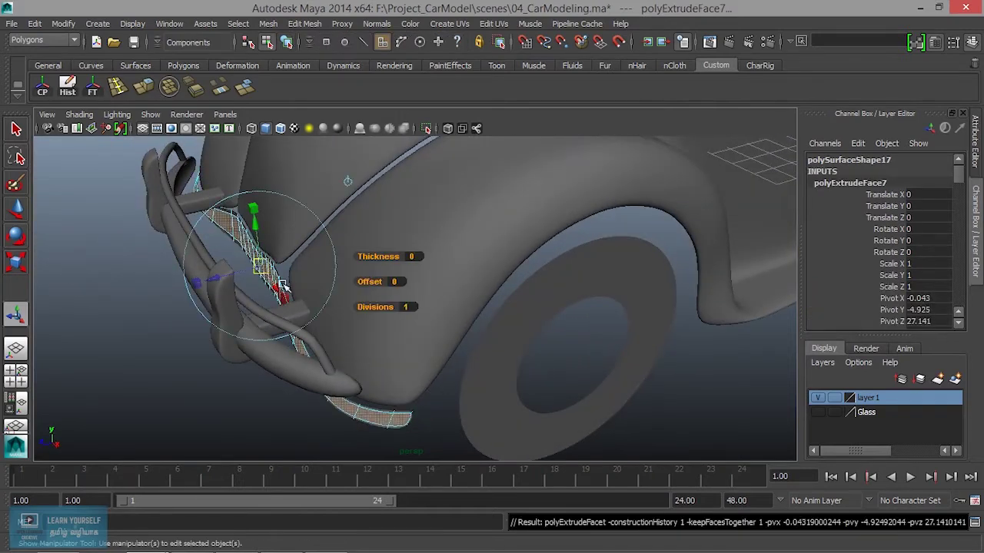
left_click_drag(220, 281, 233, 278)
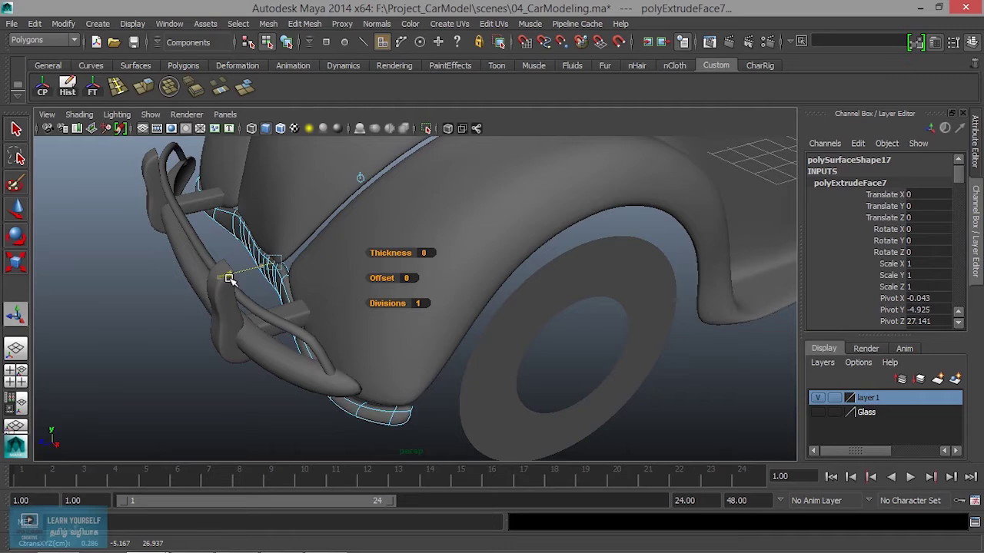
left_click_drag(382, 305, 393, 303)
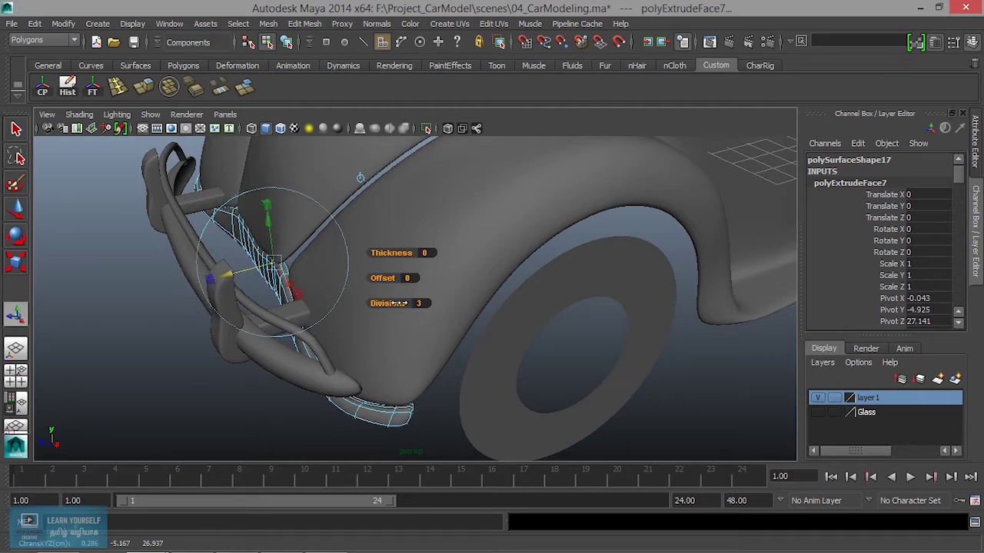
left_click_drag(398, 367, 402, 364, "alt")
right_click_drag(402, 364, 379, 404)
left_click(365, 415)
scroll(365, 416, "down", 3)
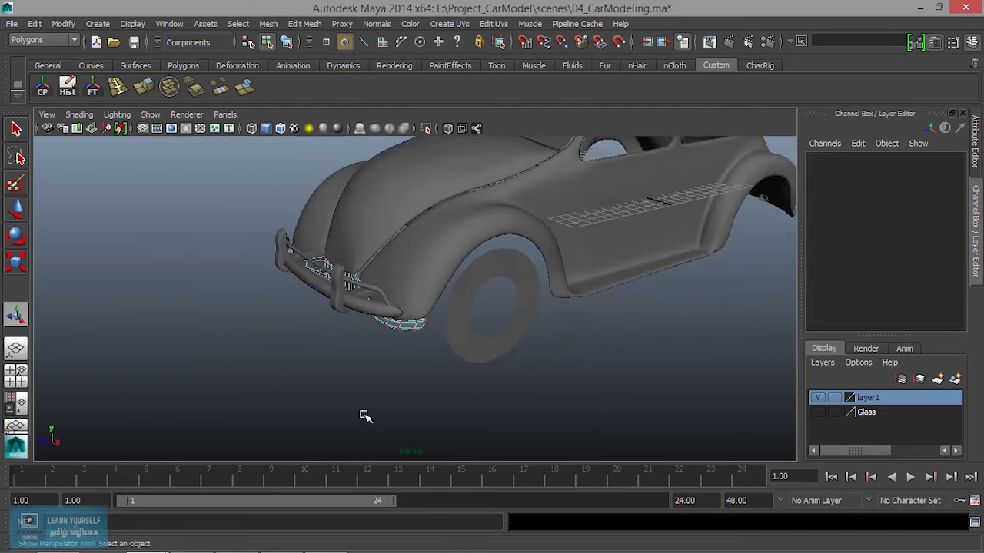
left_click_drag(365, 415, 395, 411, "alt")
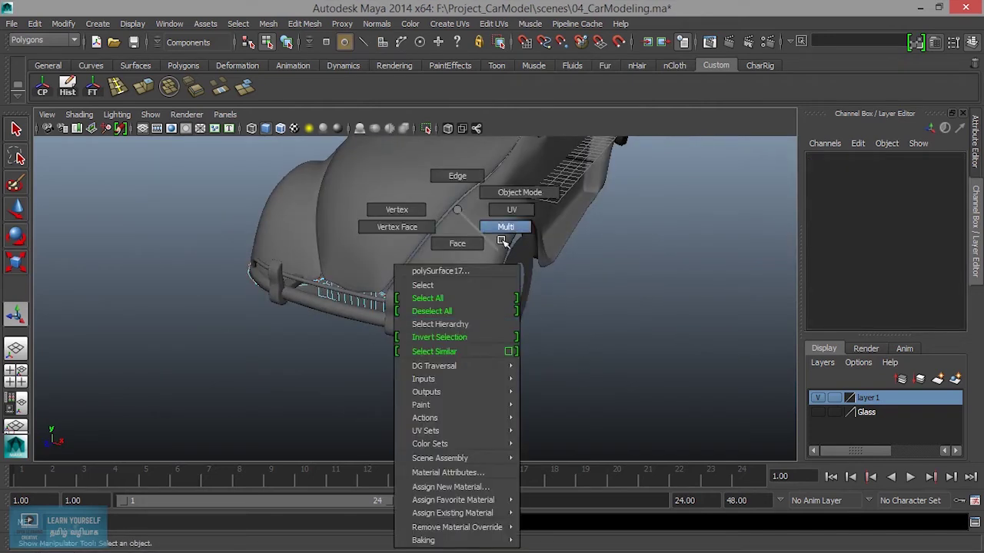
- Return to object mode, select the front bumper, orbit to a side view, and deselect
right_click_drag(458, 338, 514, 198)
left_click(476, 335)
mouse_move(487, 397)
left_mouse_down("alt")
mouse_move(390, 369)
mouse_move(615, 299)
mouse_move(340, 307)
mouse_move(419, 328)
mouse_move(531, 323)
left_mouse_up("alt")
left_click(390, 369)
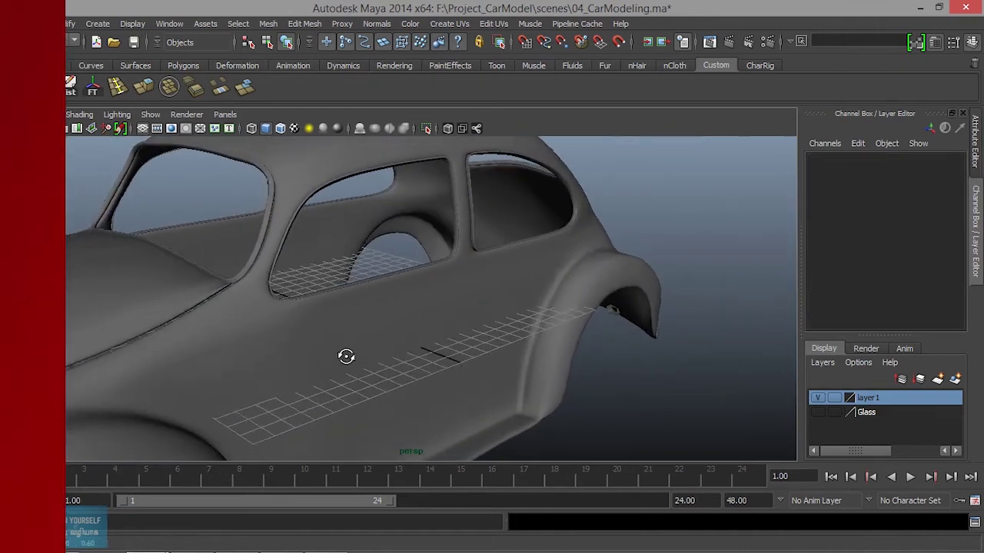